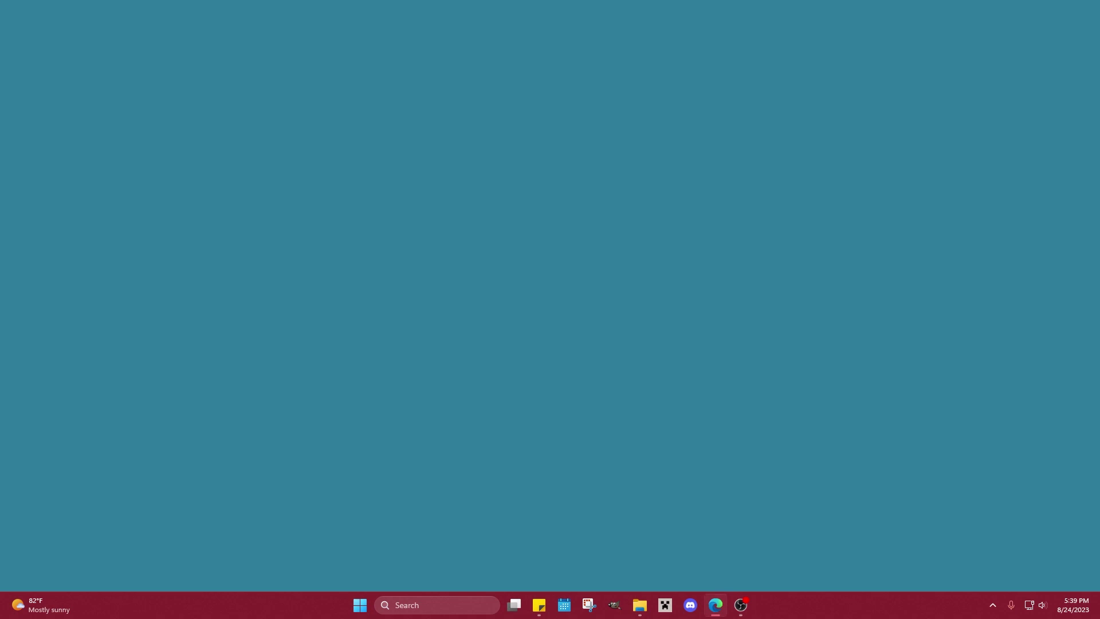
- Download the latest Forge installer for Minecraft 1.20.1 (47.1.44) from the Forge site and close the browser
key("alt+Tab")
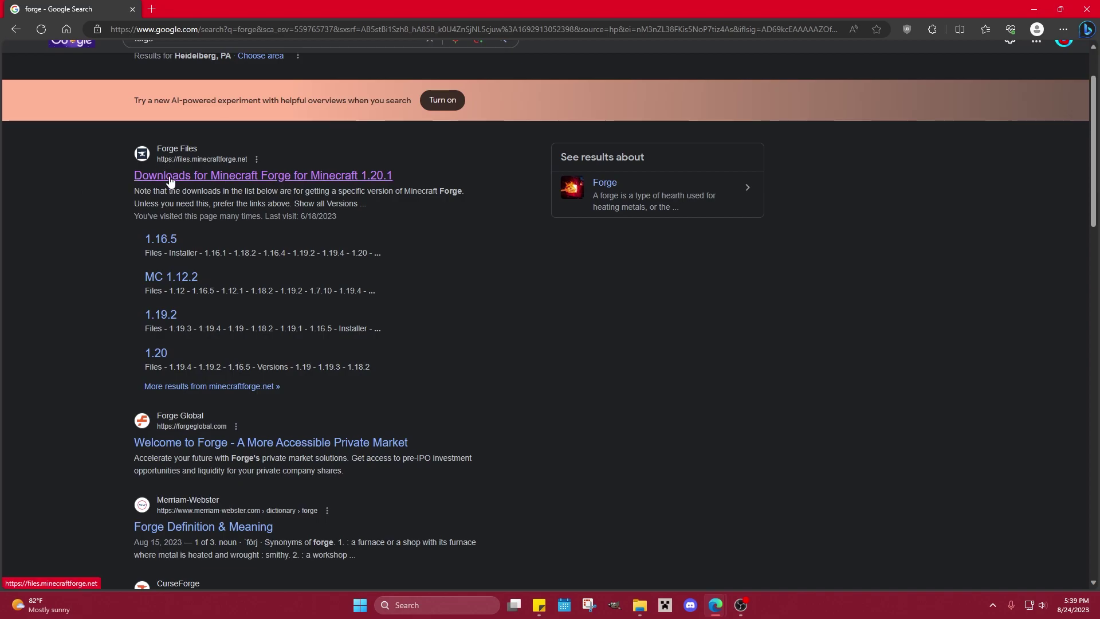
left_click(235, 184)
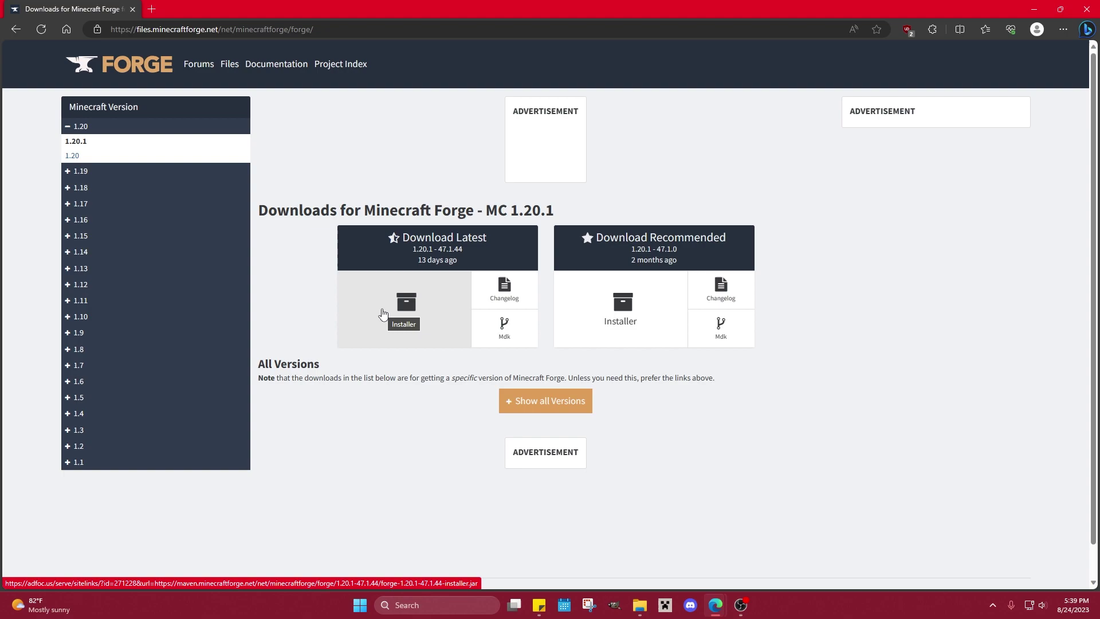
left_click(364, 308)
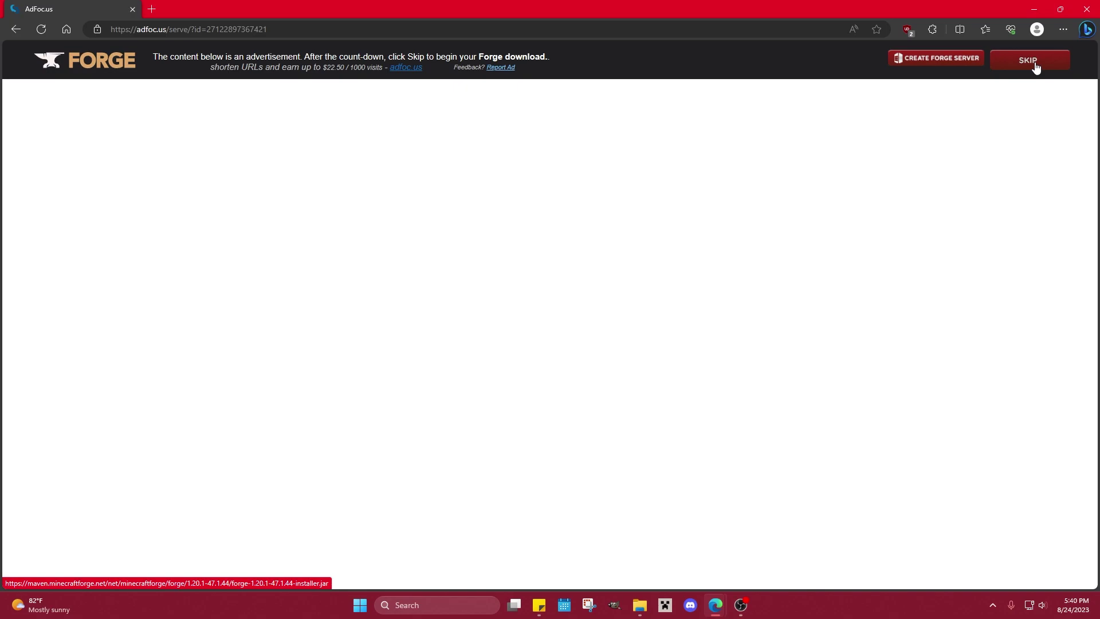
left_click(1035, 67)
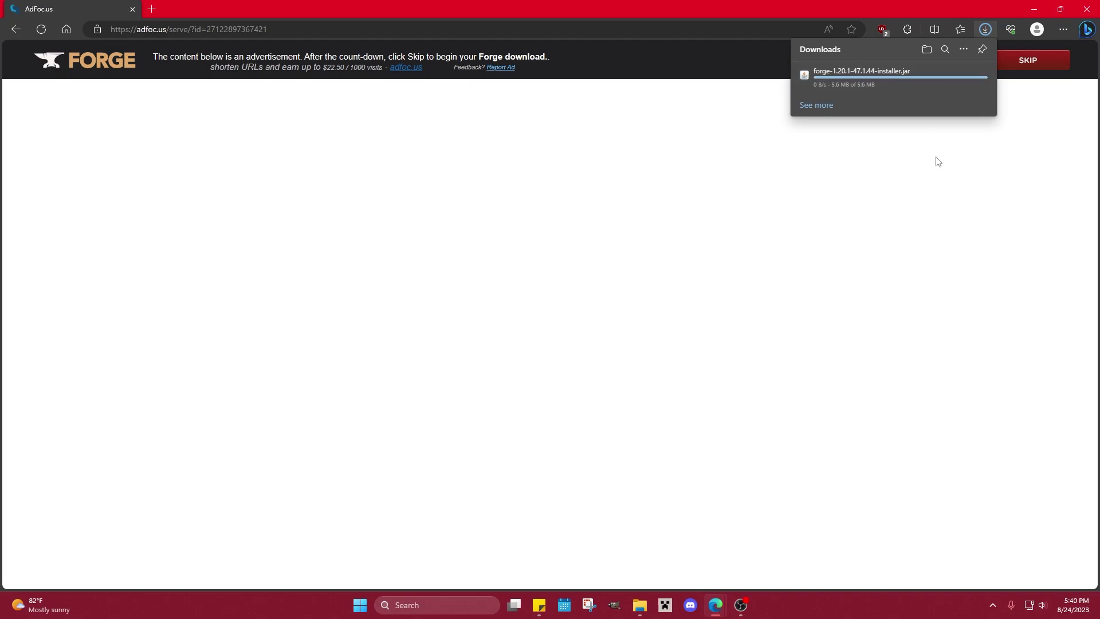
left_click(1084, 10)
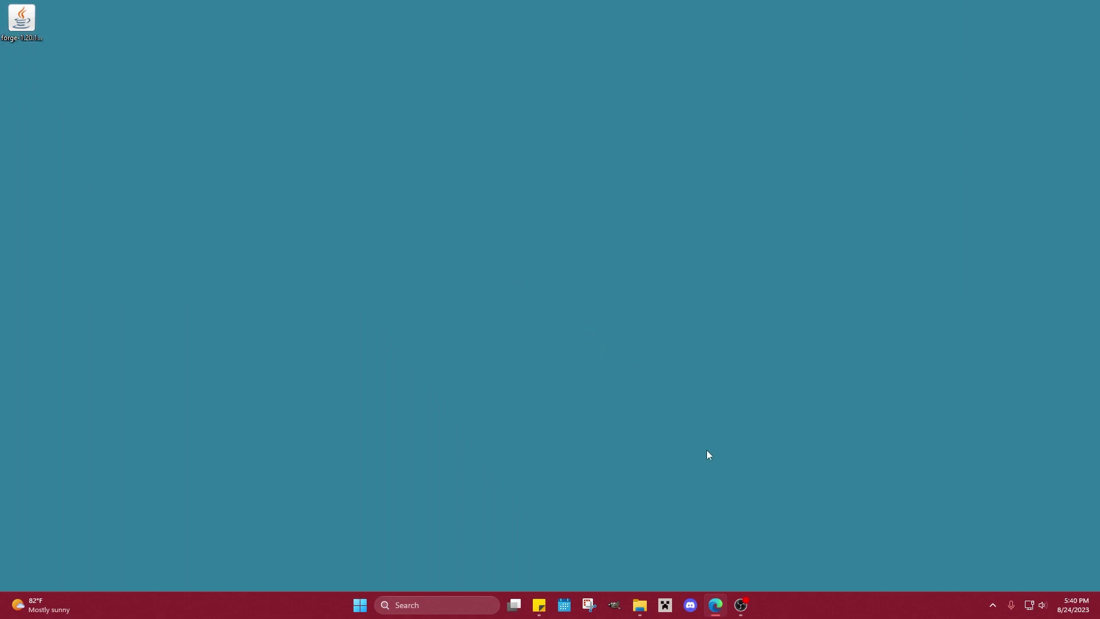
- Open the Minecraft Launcher, maximize it and choose the Latest release 1.20.1 installation for Java Edition
left_click(666, 606)
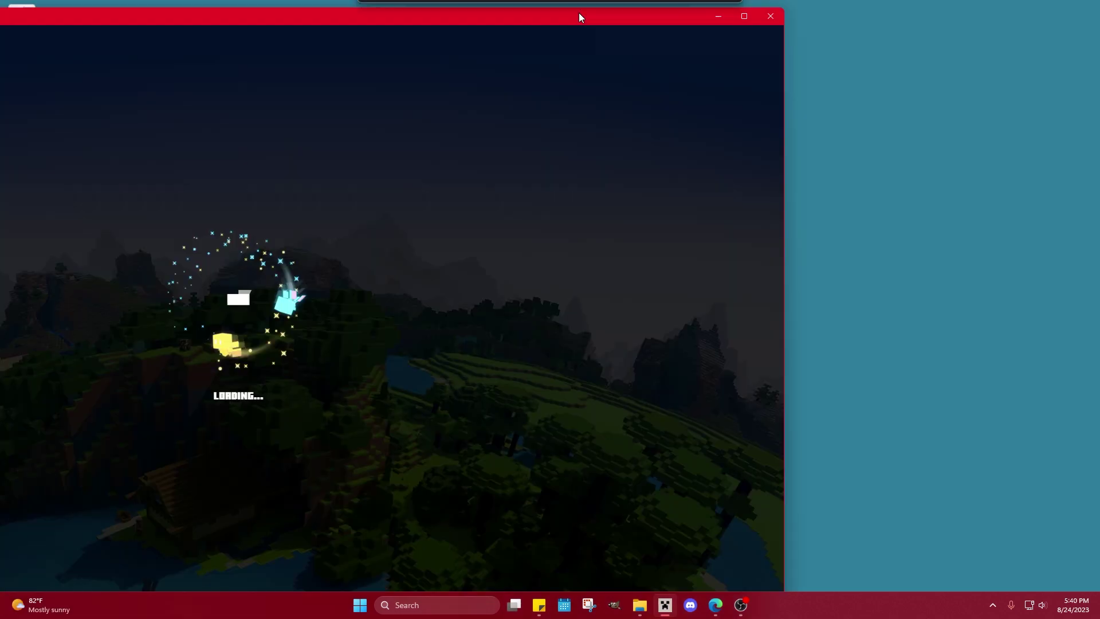
double_click(578, 13)
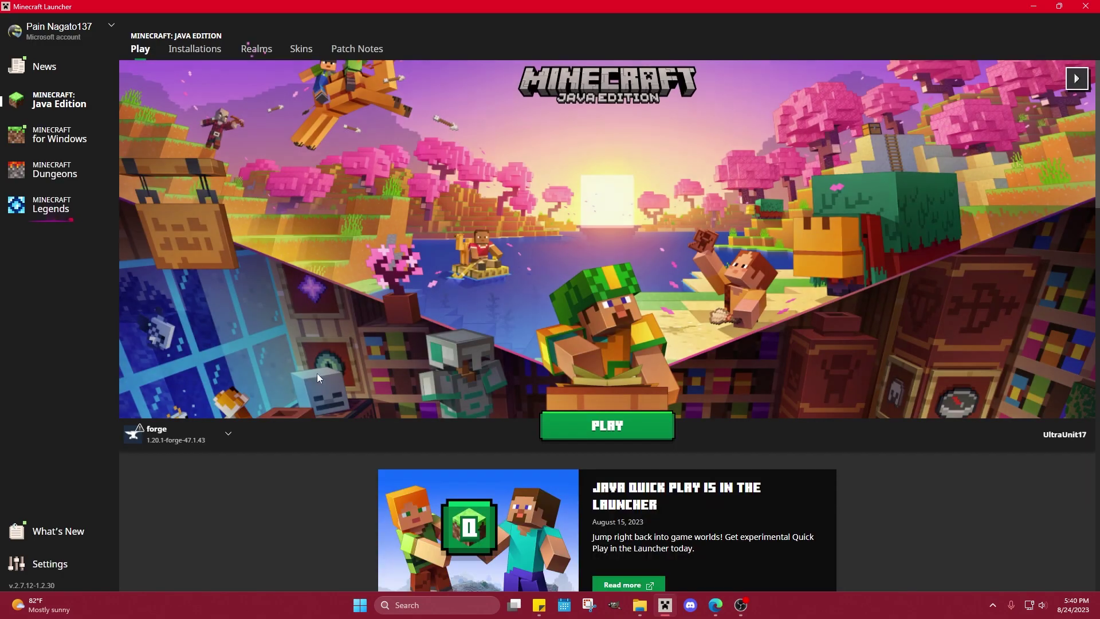
left_click(216, 437)
left_click(191, 424)
left_click(225, 438)
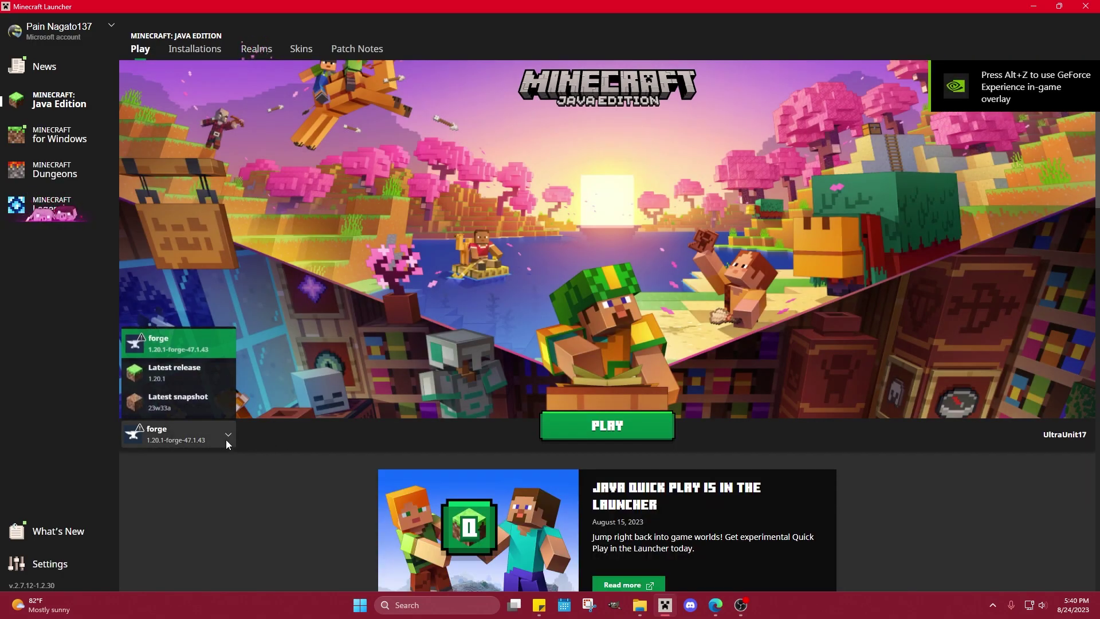
left_click(190, 371)
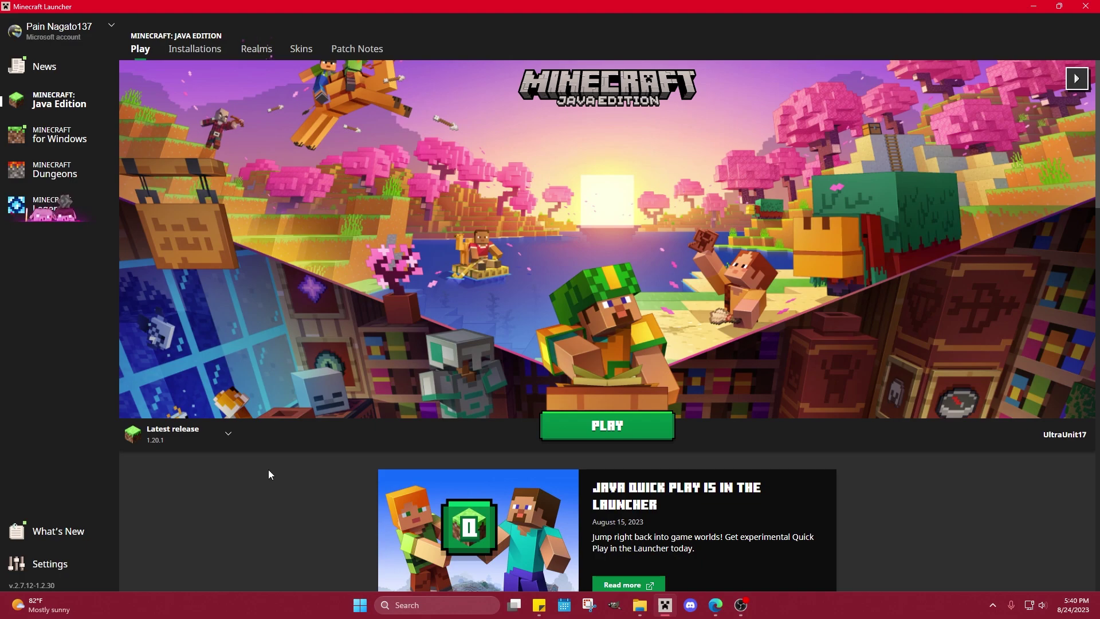
- Launch the unmodded 1.20.1 game in a maximized window and quit from its title screen
left_click(582, 434)
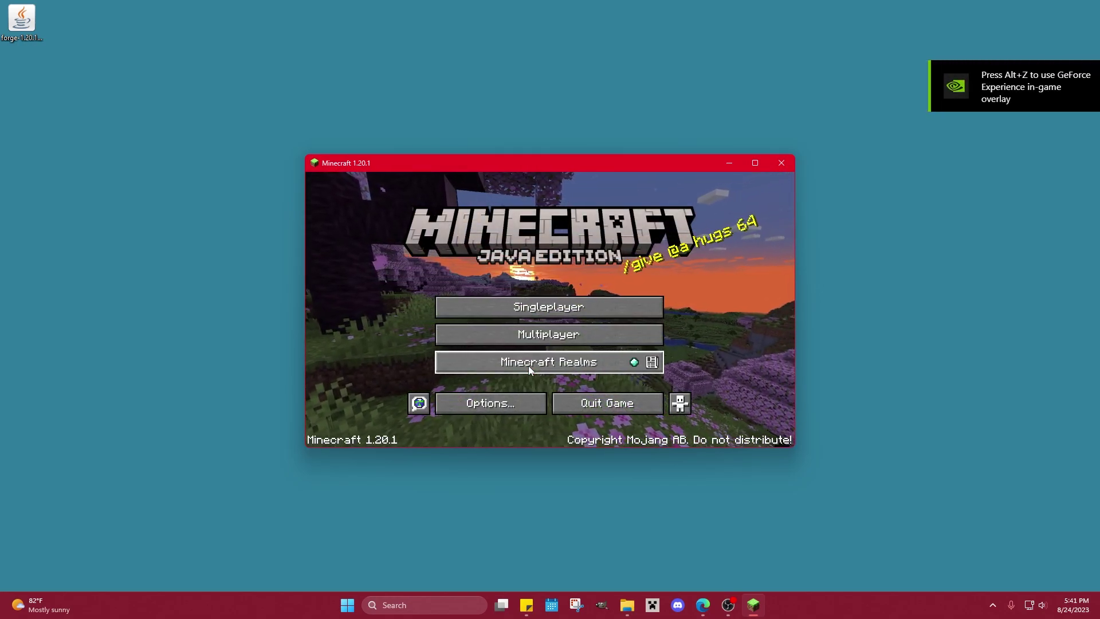
left_click(754, 163)
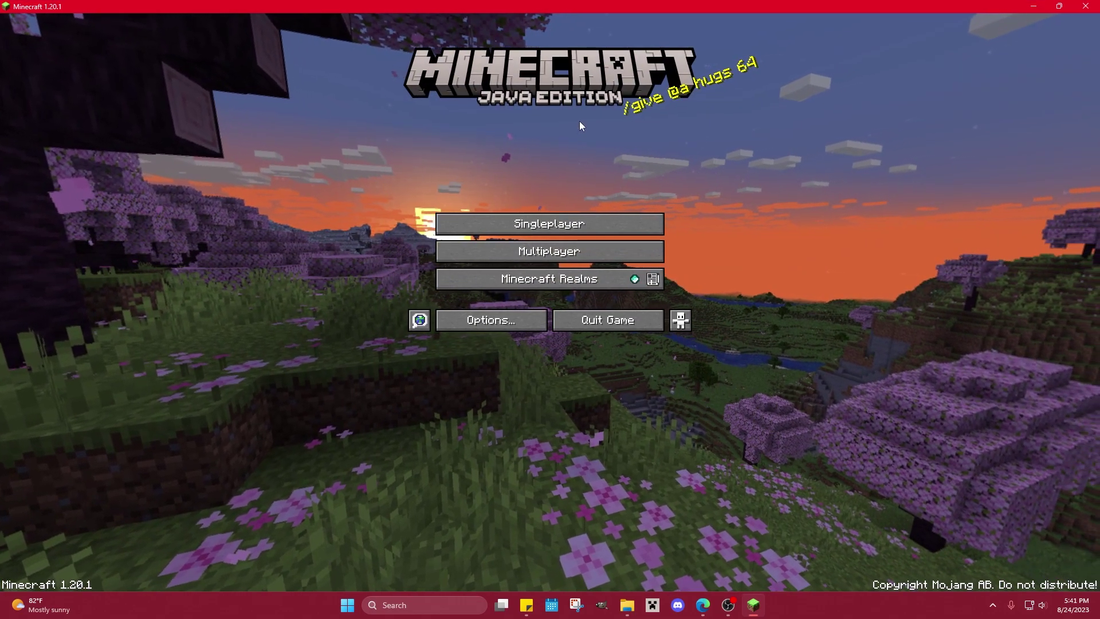
left_click(622, 324)
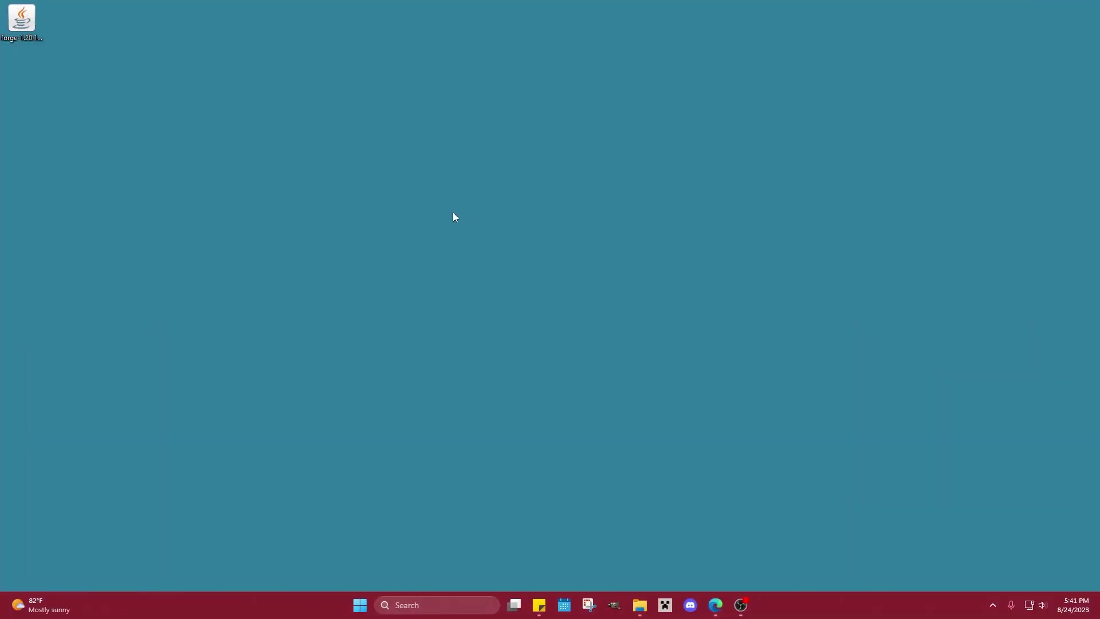
- Run the downloaded Forge installer and install the client into the default .minecraft folder
left_click(27, 24)
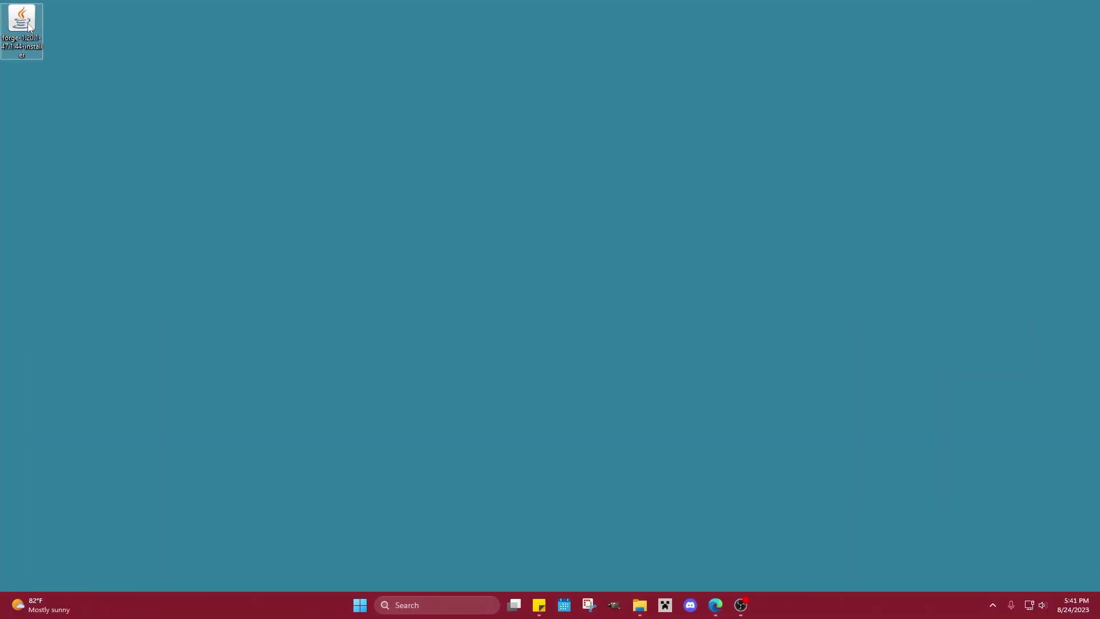
double_click(28, 25)
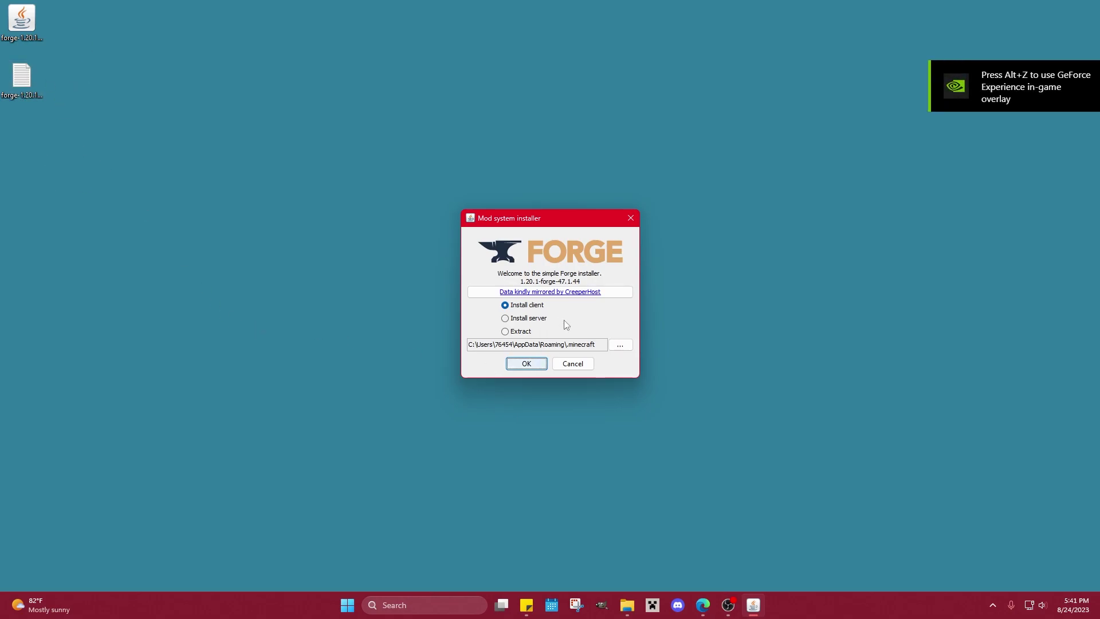
left_click(526, 364)
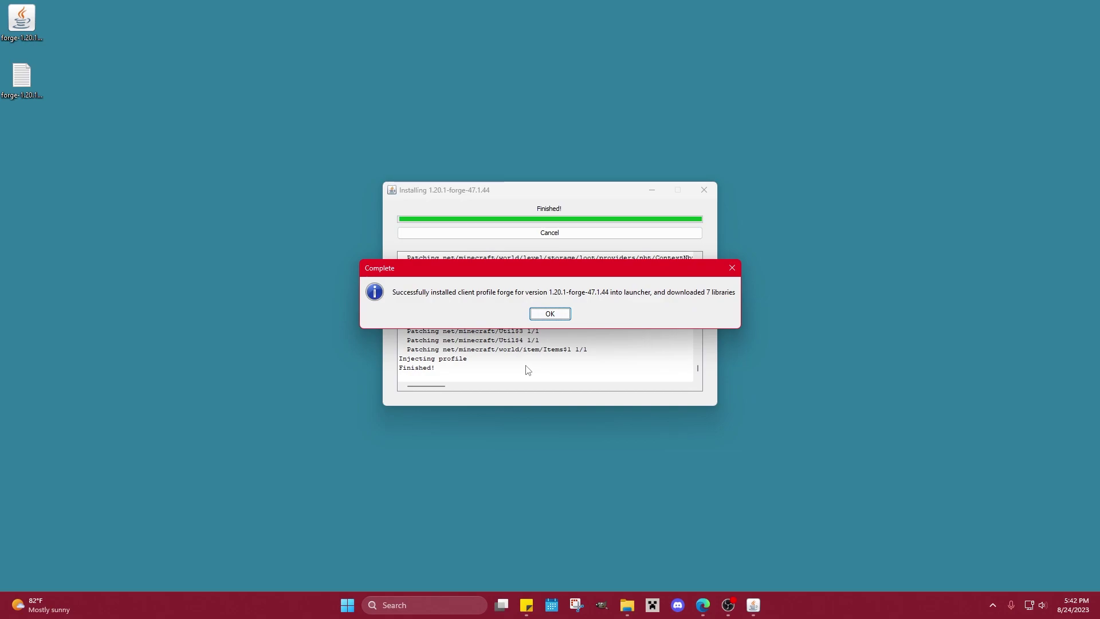
left_click(550, 313)
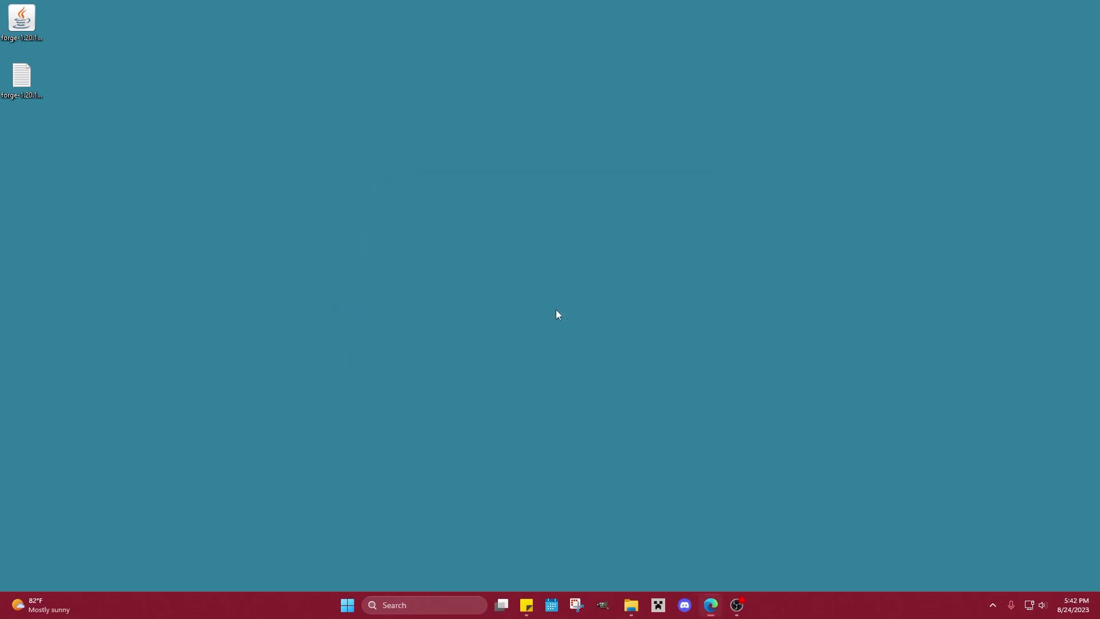
- Check which apps are offered for opening the Forge installer file on the desktop
right_click(36, 37)
mouse_move(105, 100)
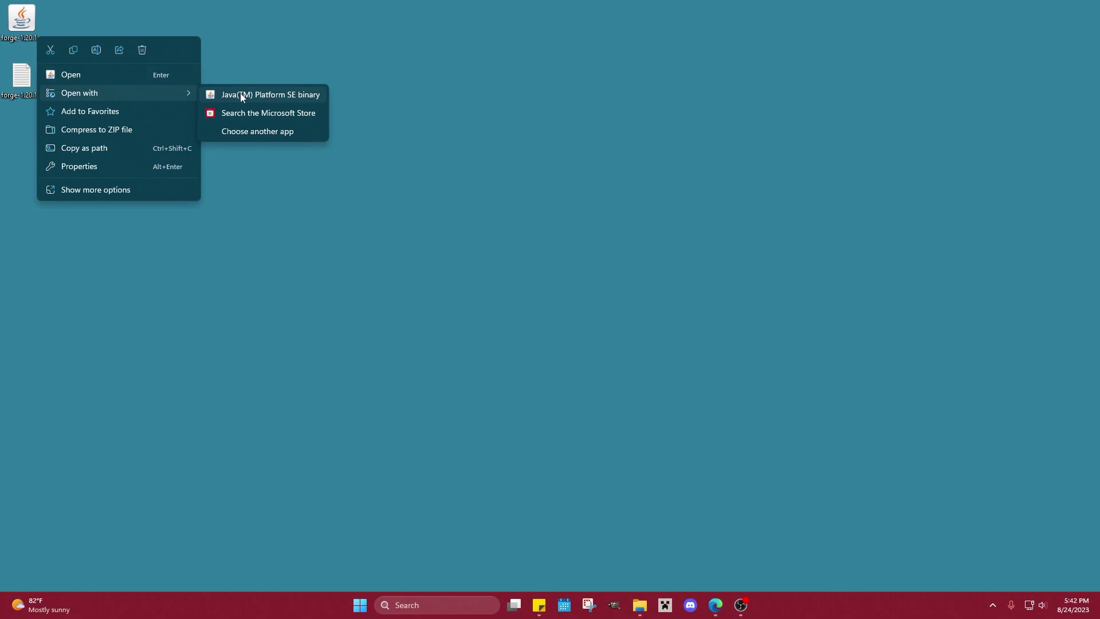
left_click(407, 76)
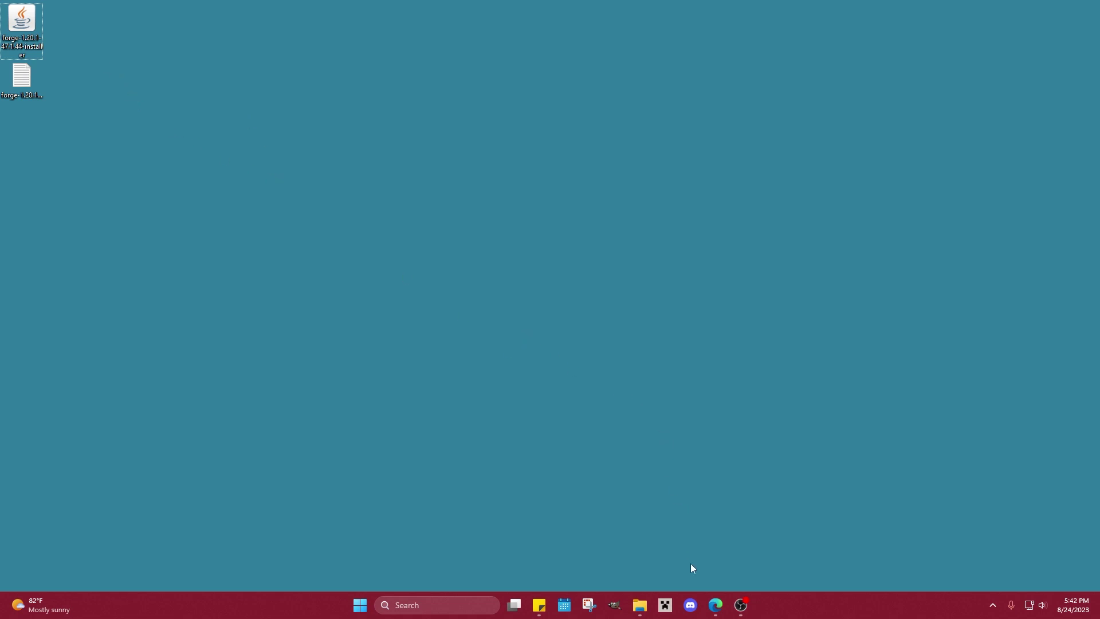
- Reopen the Minecraft Launcher maximized and choose the forge installation 1.20.1-forge-47.1.44
left_click_drag(641, 8, 600, 2)
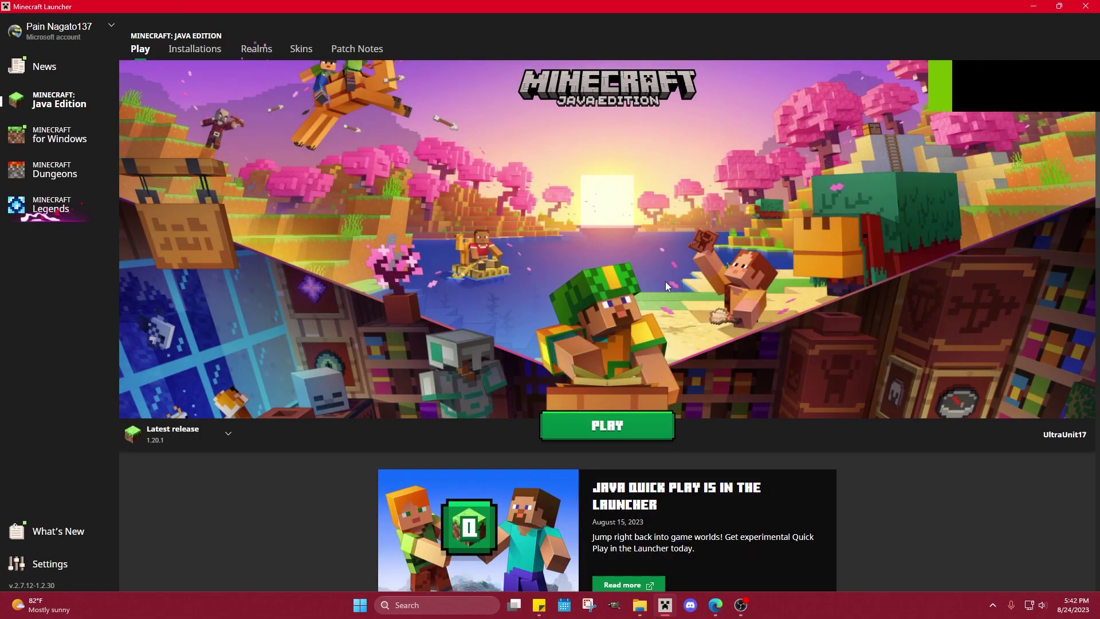
left_click(141, 436)
left_click(172, 364)
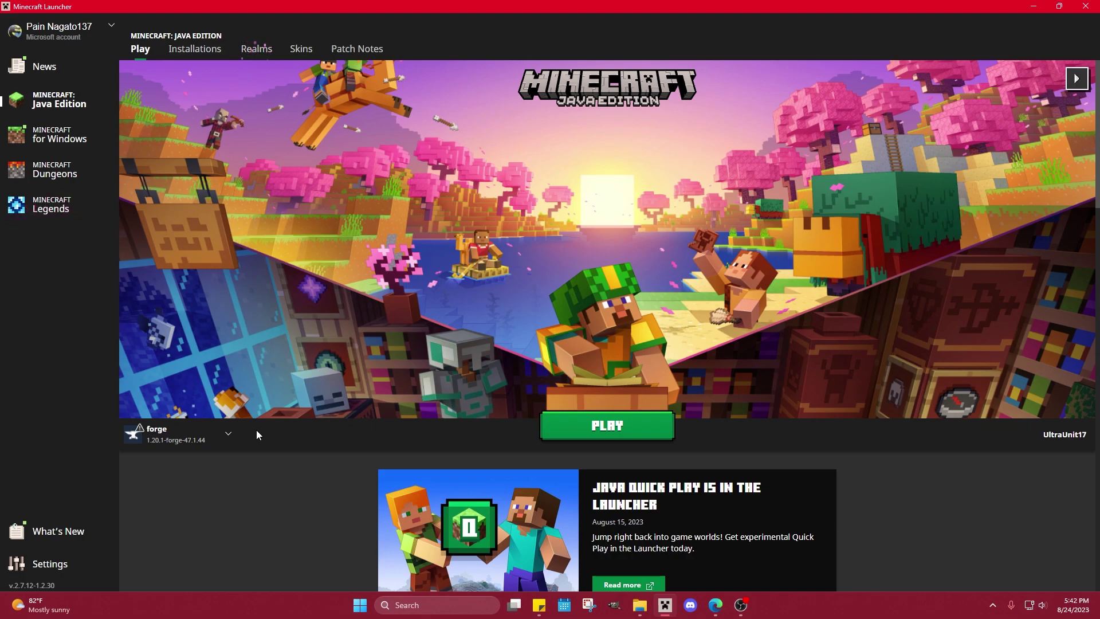
- Edit the forge installation's JVM arguments to allocate 6 GB of memory (-Xmx6G) and save it
left_click(203, 49)
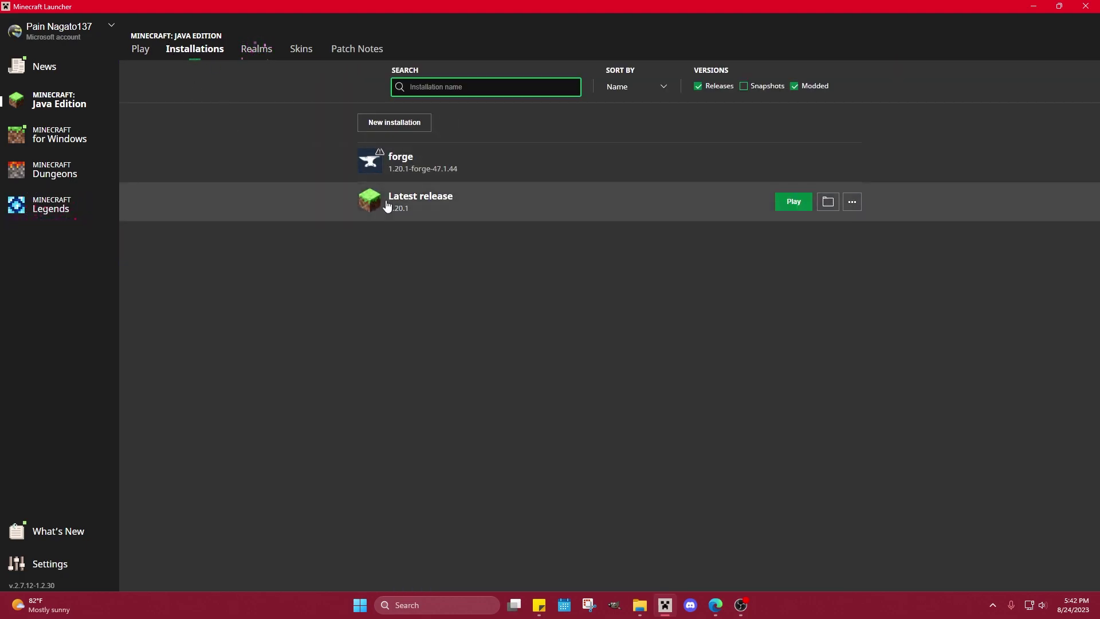
mouse_move(375, 170)
left_click(852, 163)
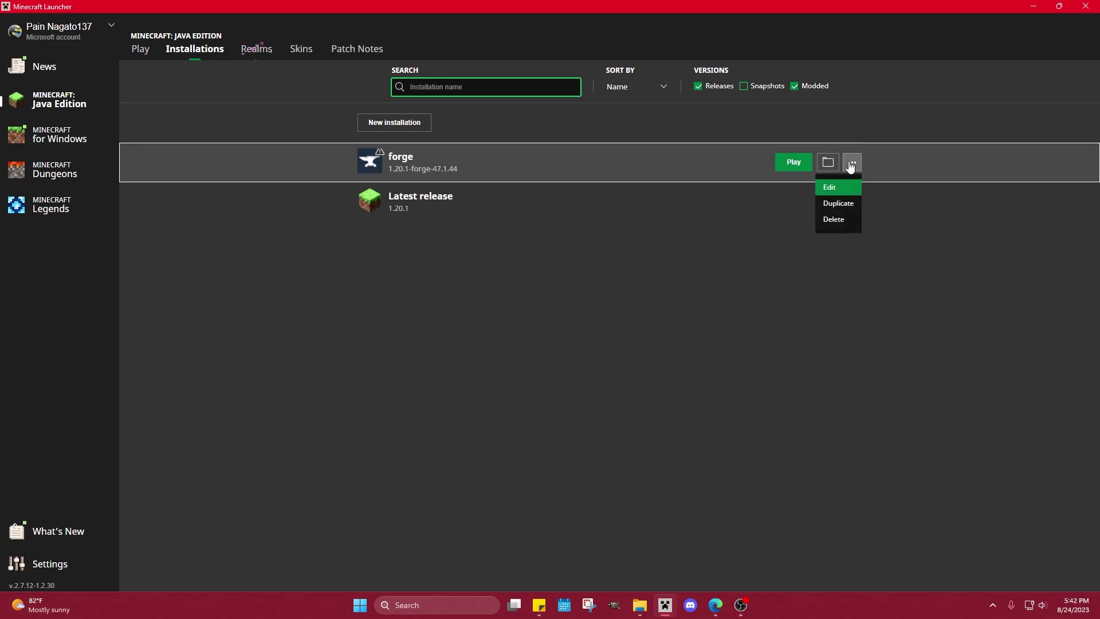
left_click(844, 187)
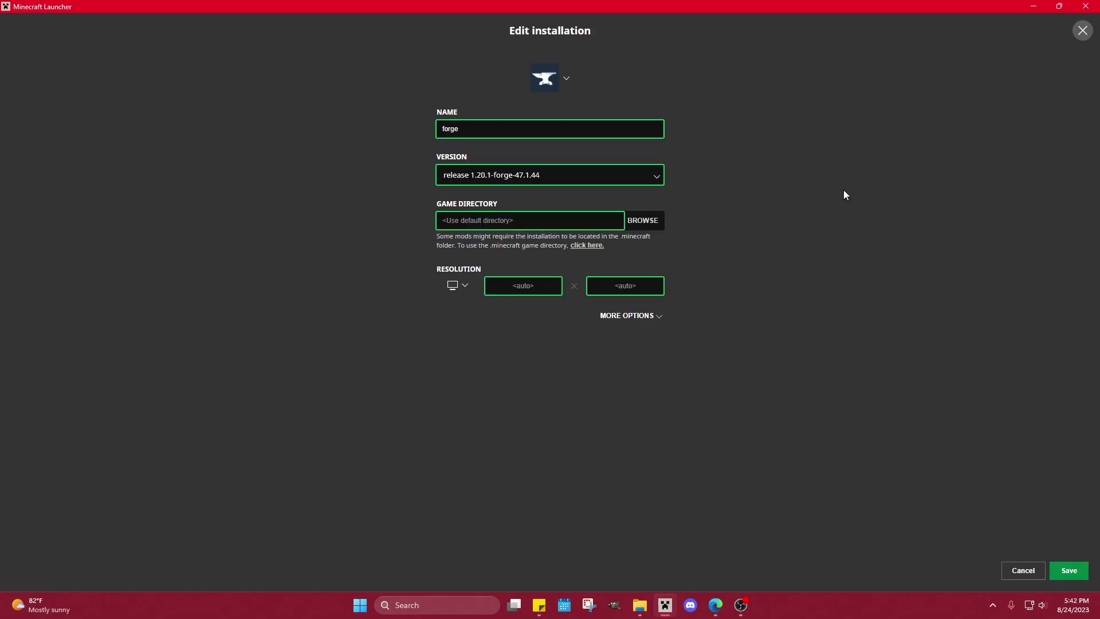
left_click(618, 317)
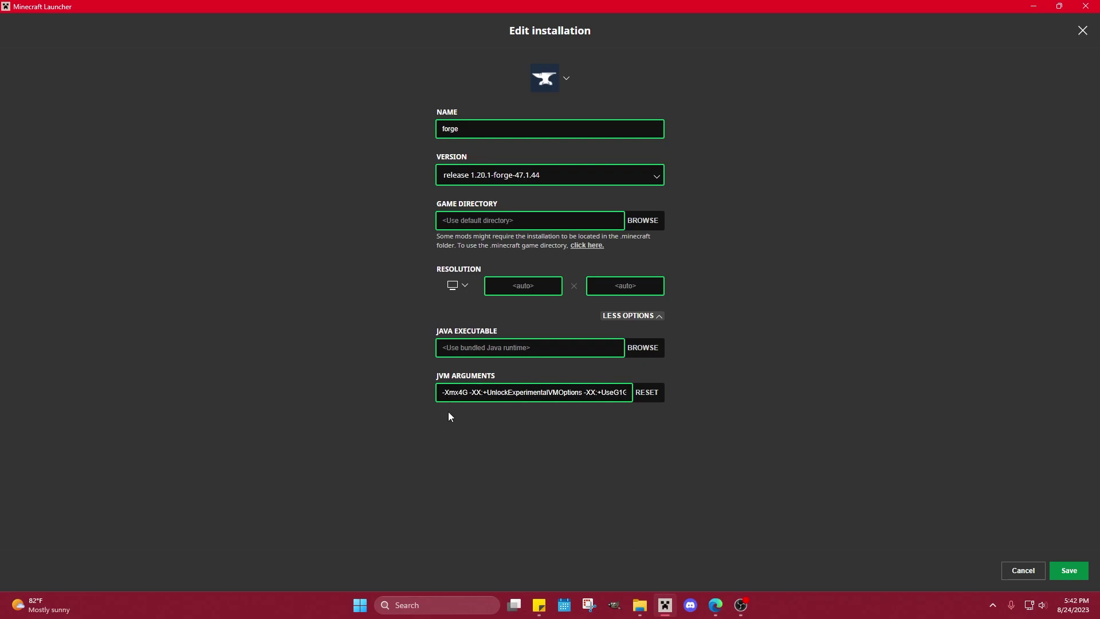
left_click(417, 535)
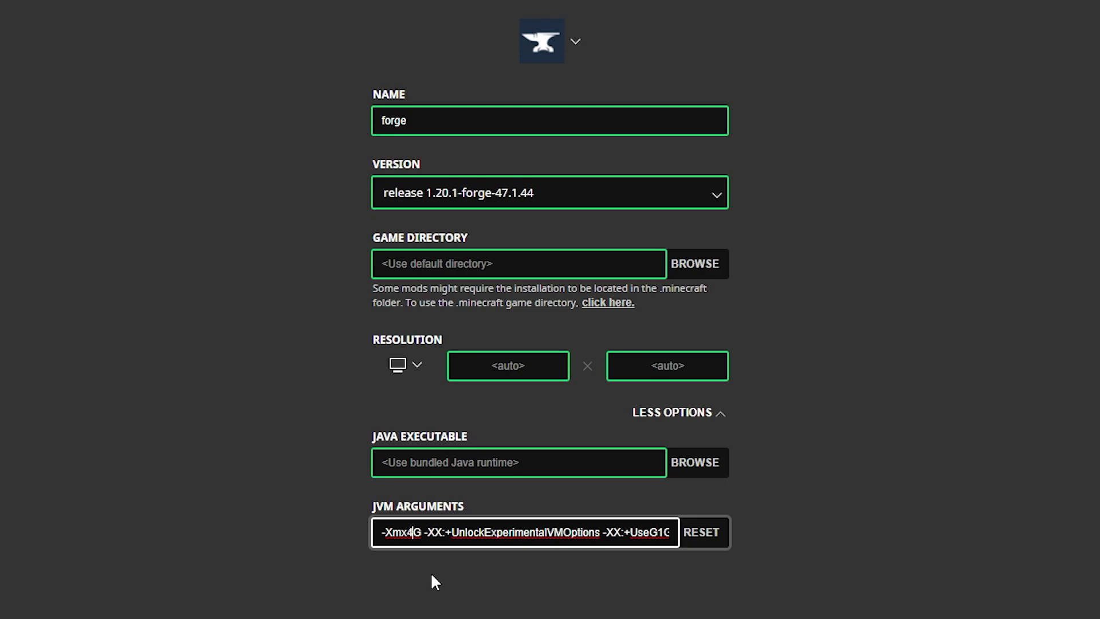
key("BackSpace")
type("6")
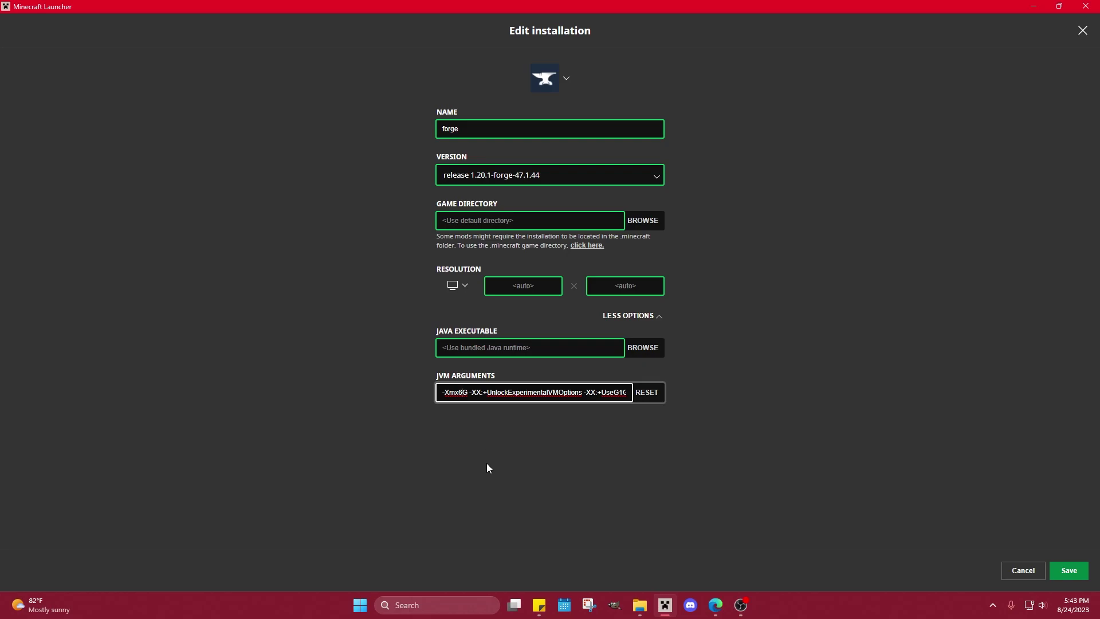
left_click(1068, 570)
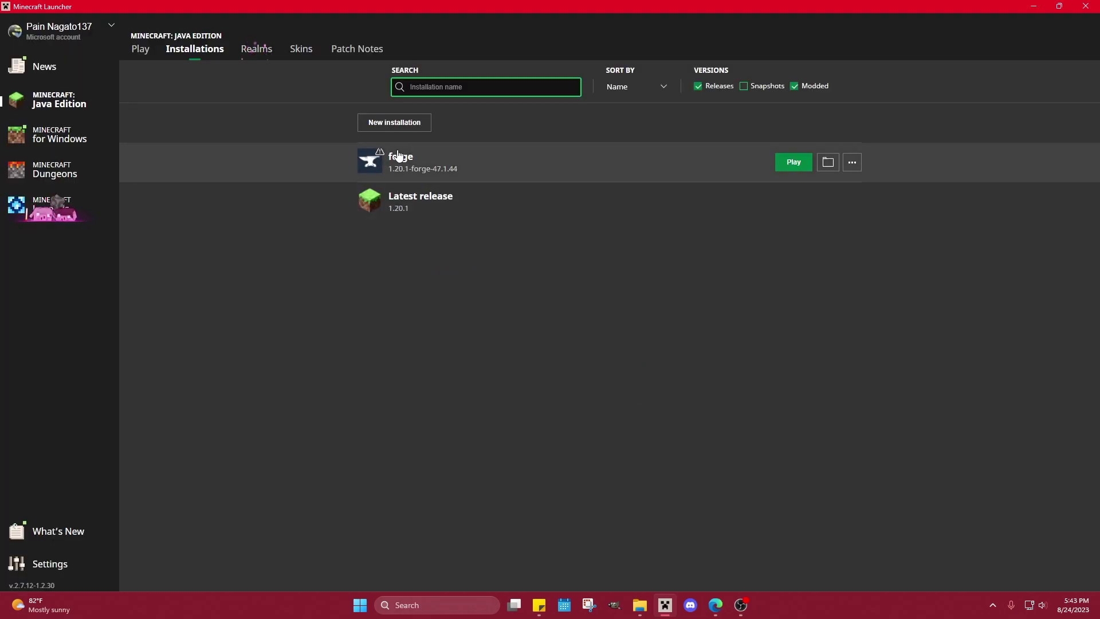
- Launch the forge installation, accepting the modified-game risks without further warnings, and quit from the title screen
left_click(794, 162)
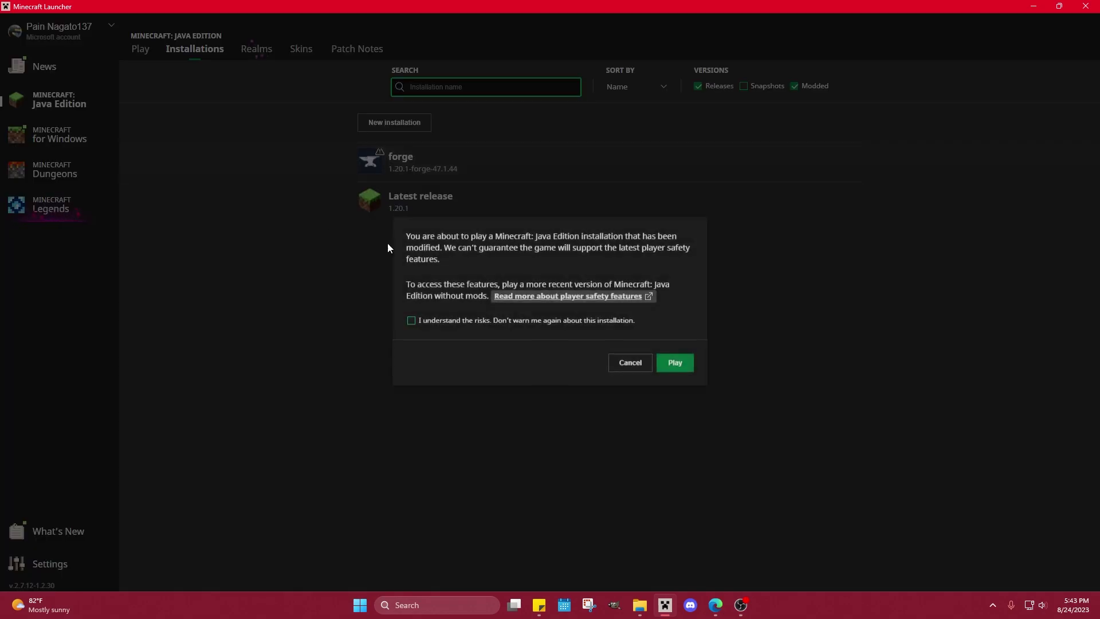
left_click(464, 321)
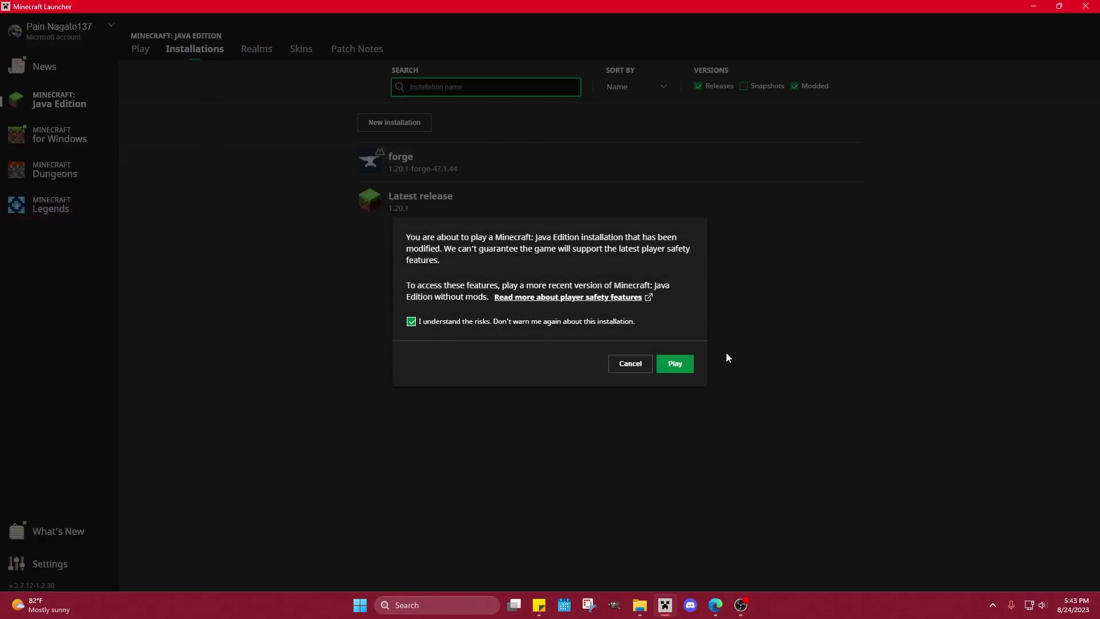
left_click(676, 365)
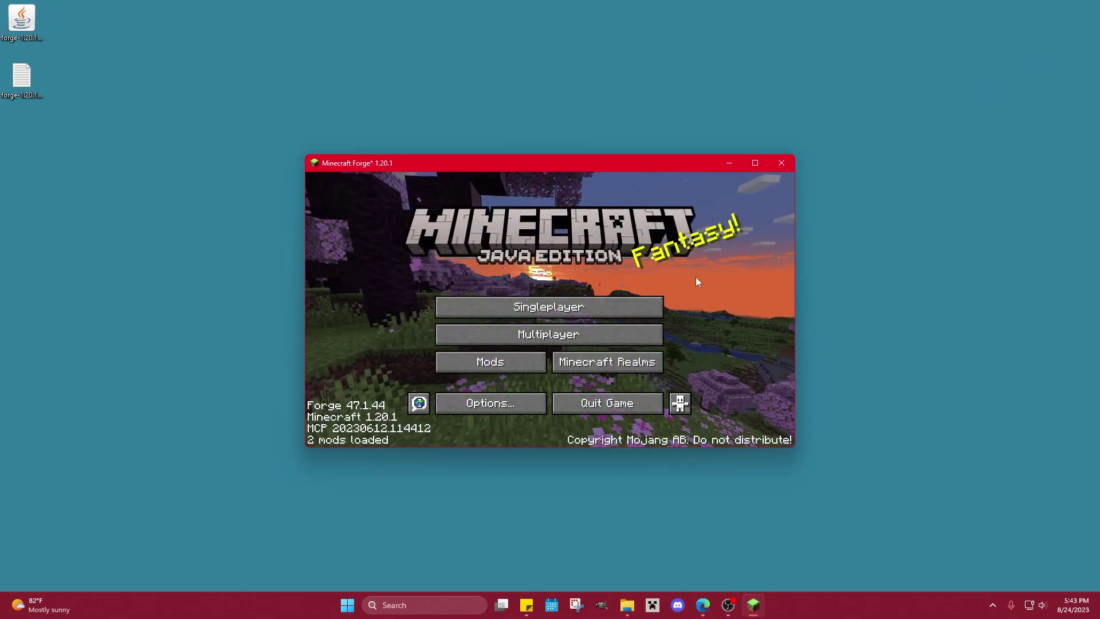
left_click(755, 163)
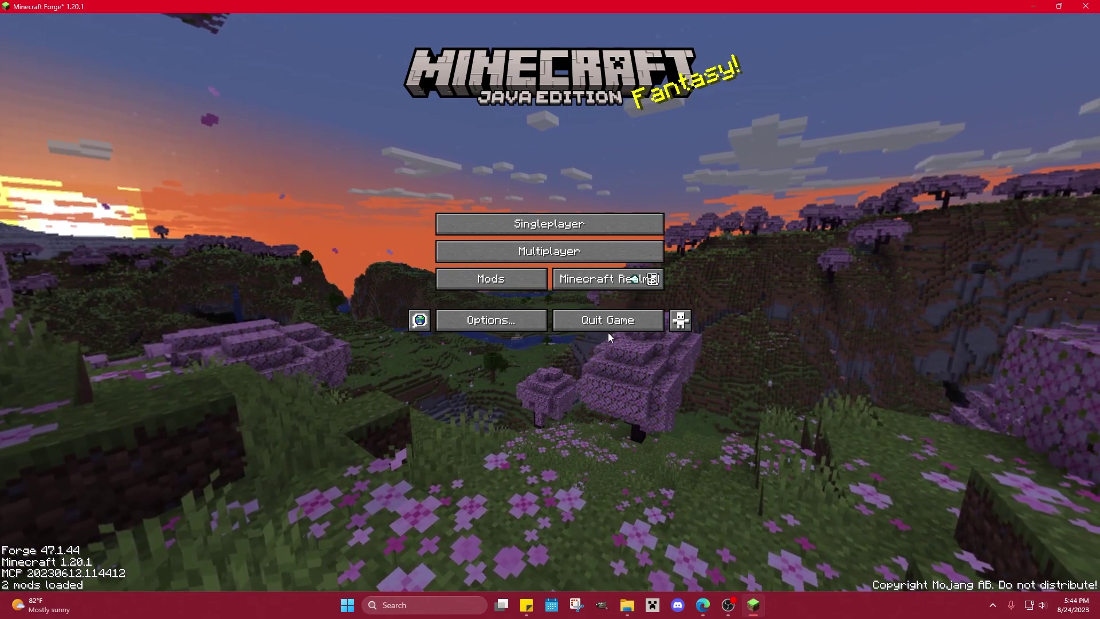
left_click(607, 328)
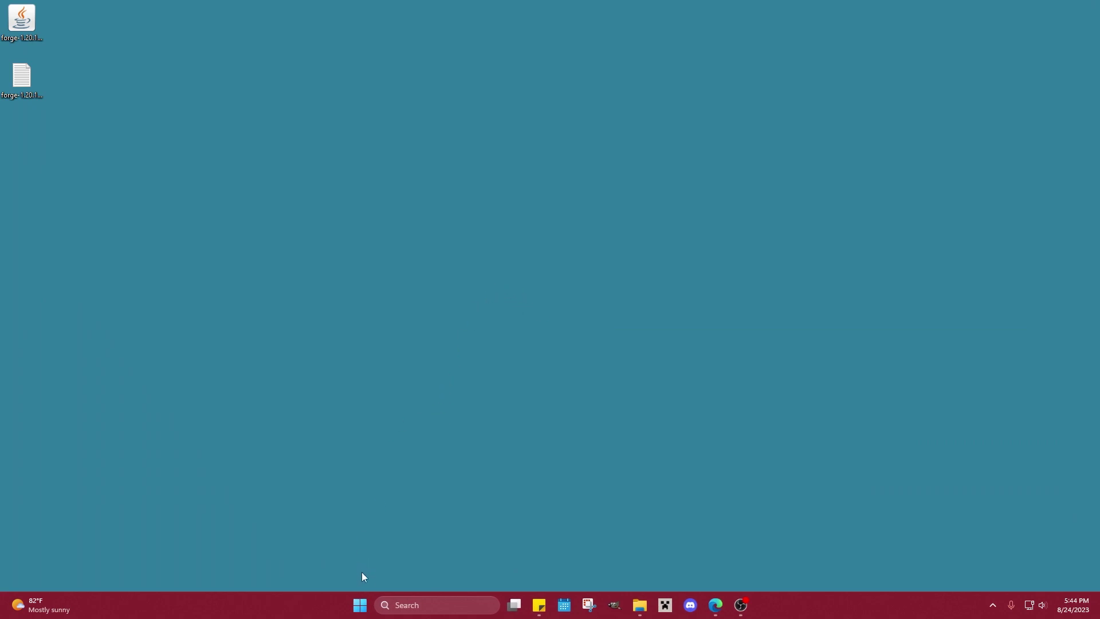
- Open the .minecraft folder inside the %appdata% directory
right_click(360, 604)
left_click(328, 535)
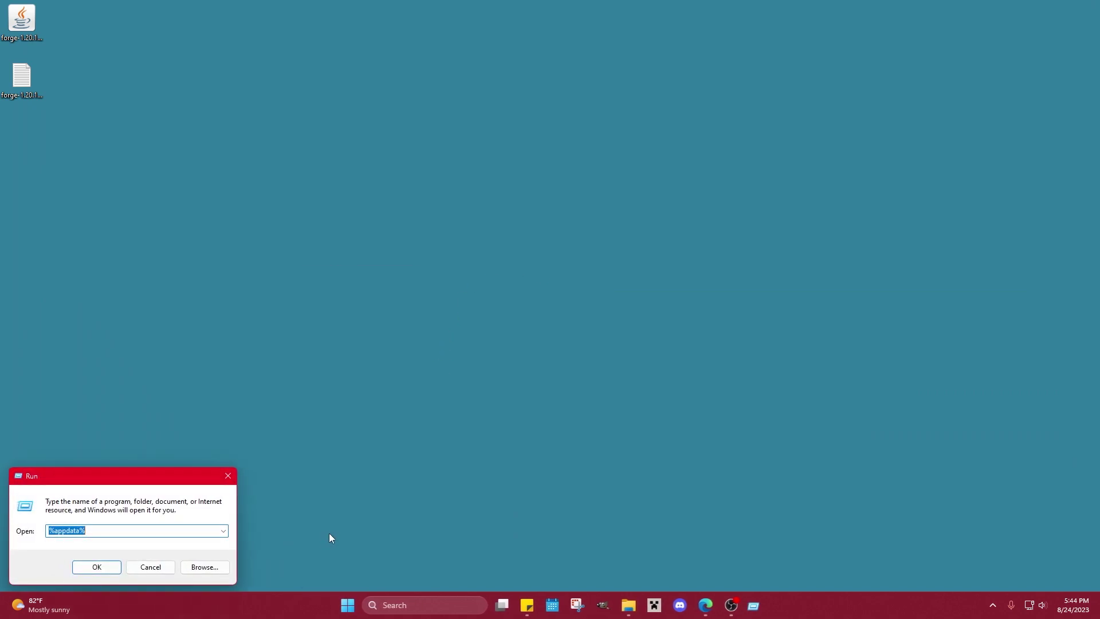
left_click(94, 567)
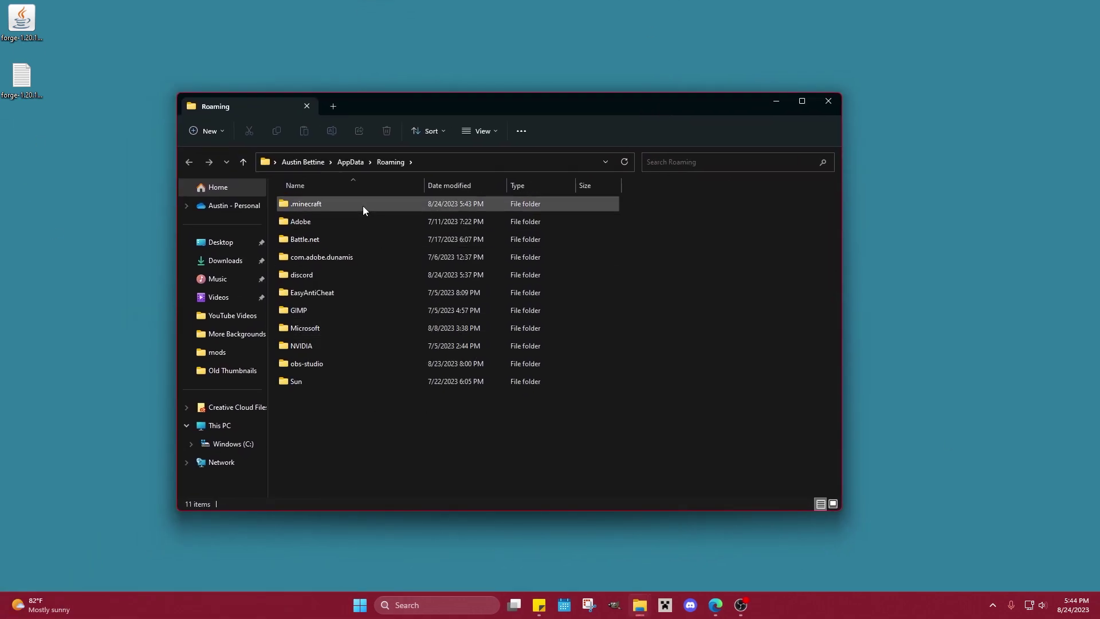
double_click(363, 204)
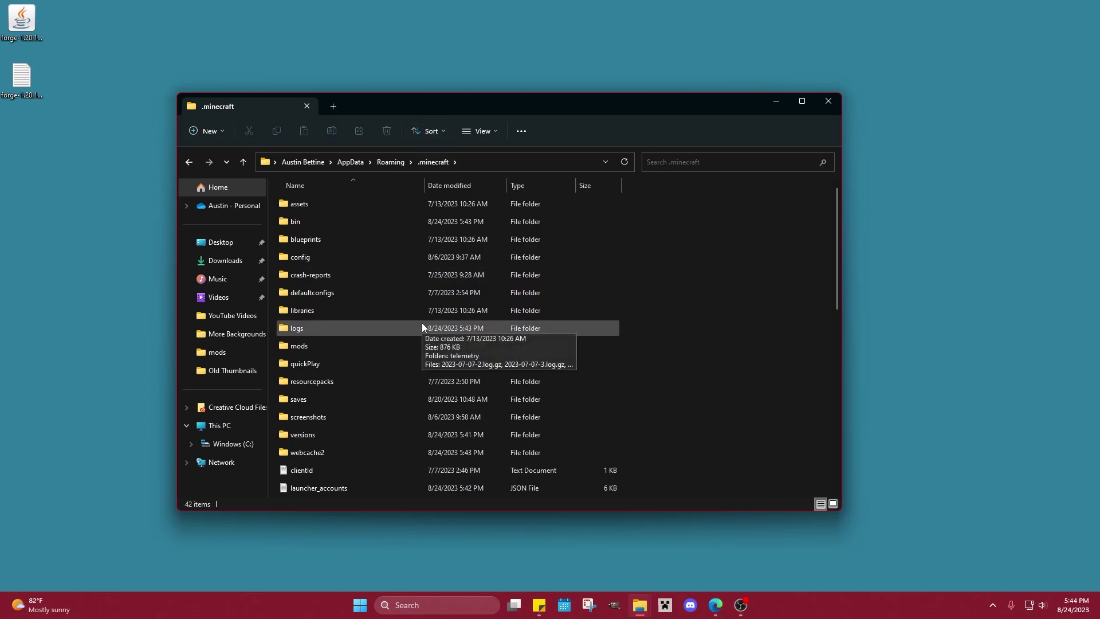
- Look into the mods folder in .minecraft, and download the Pixelmon 1.20.1 (Alpha) jar from reforged.gg in the browser
double_click(355, 347)
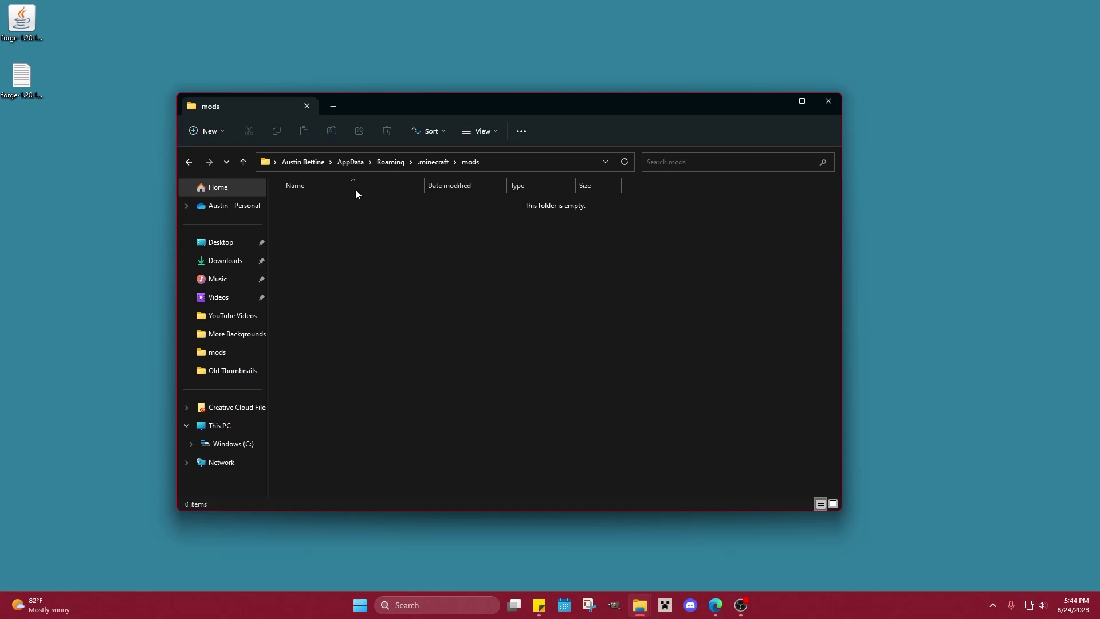
left_click(190, 163)
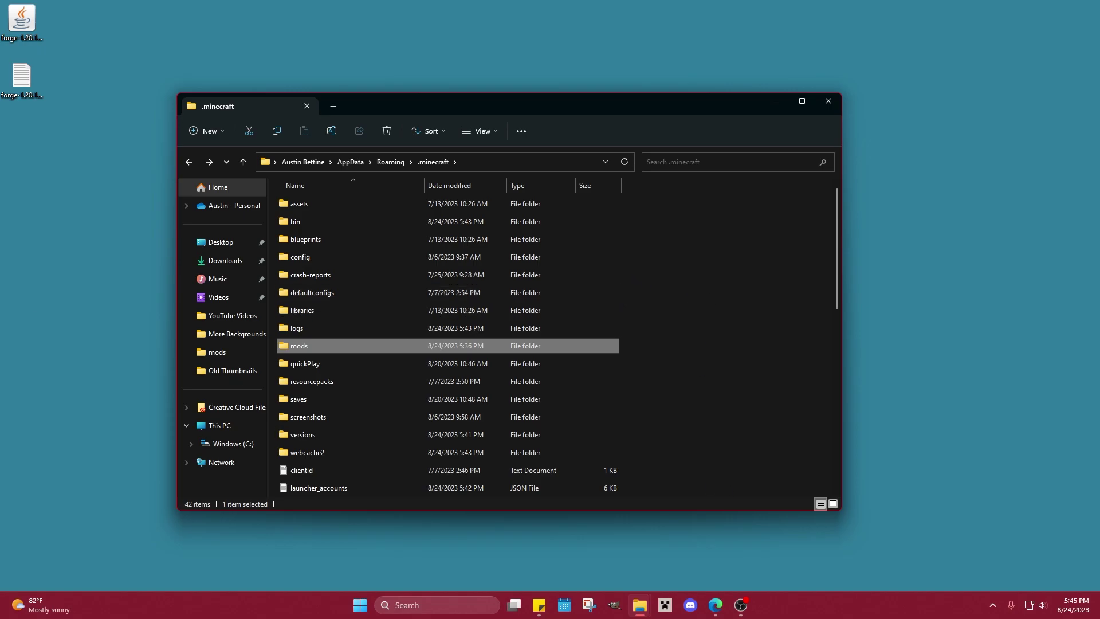
key("alt+Tab")
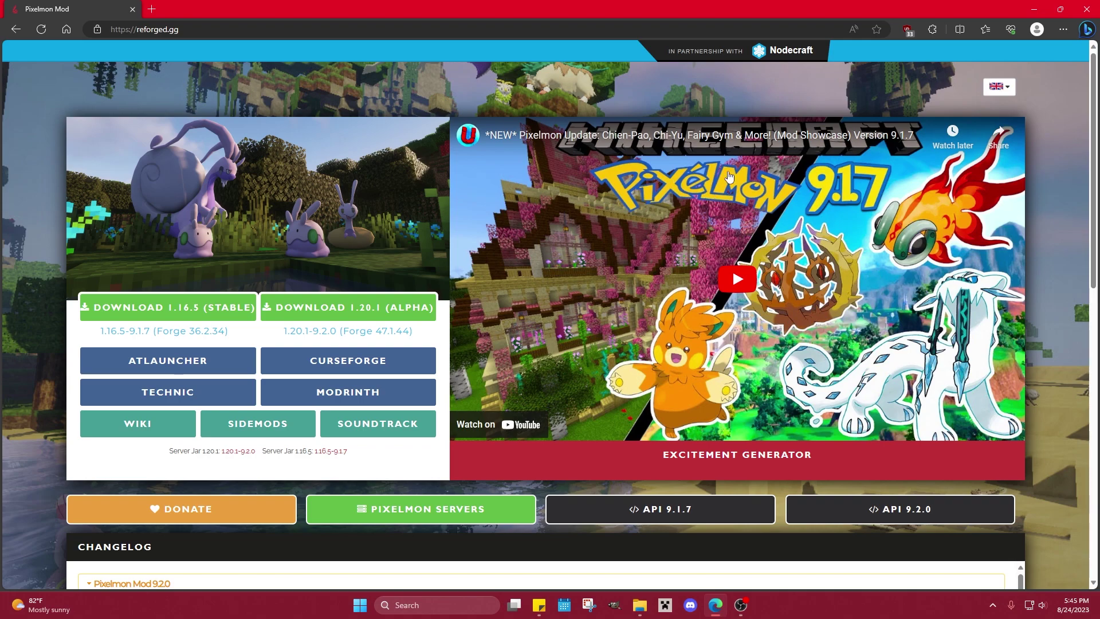
left_click(314, 310)
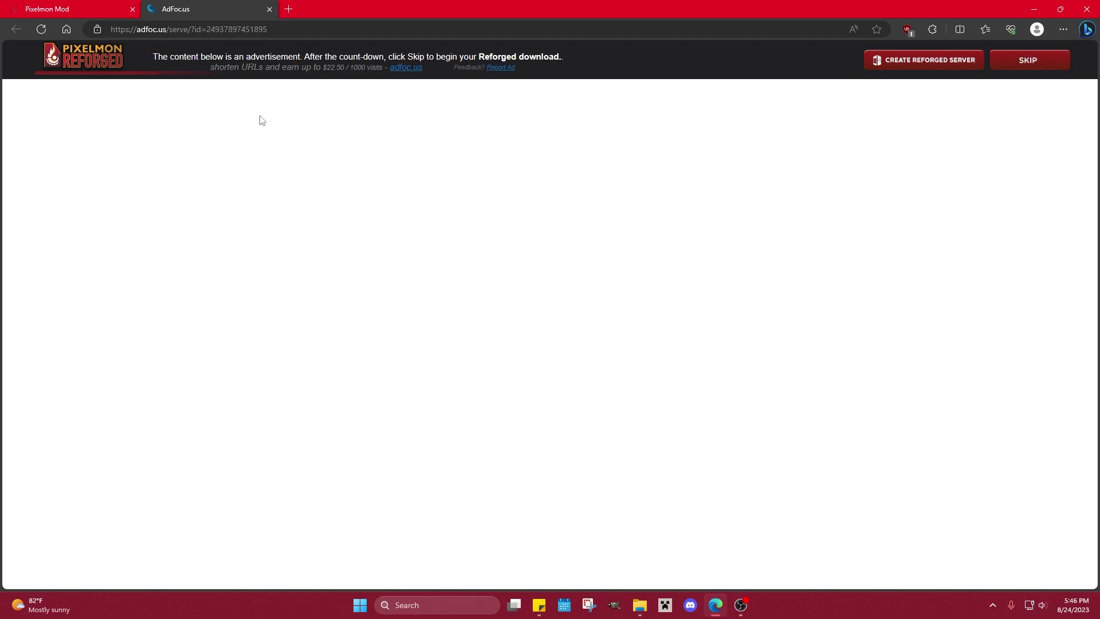
left_click(1032, 65)
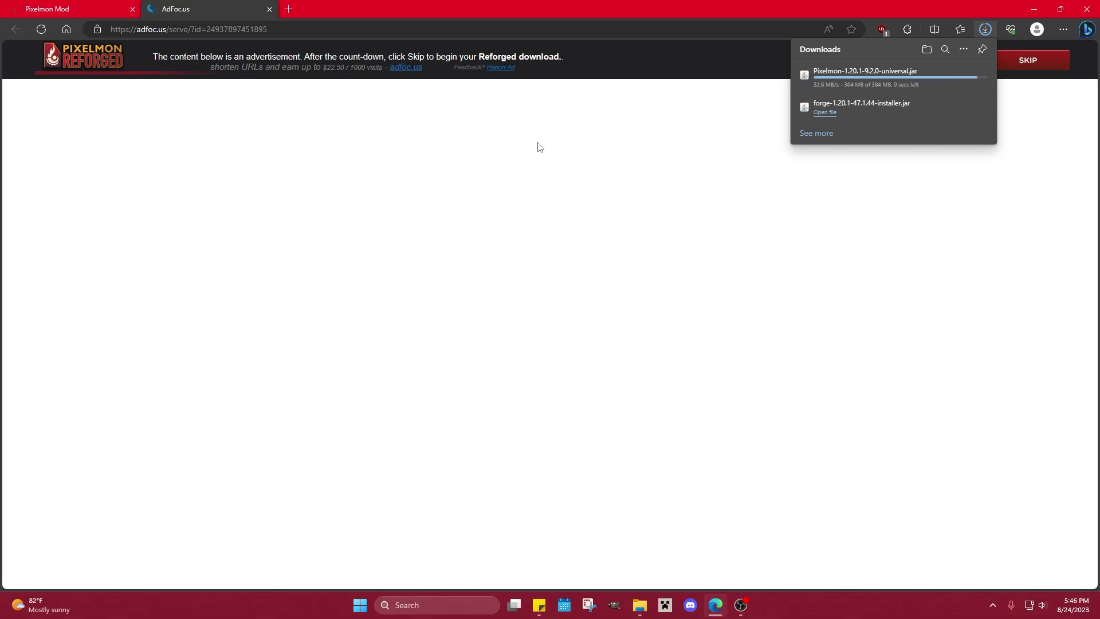
left_click(1086, 8)
- Move Pixelmon-1.20.1-9.2.0-universal from the desktop into the mods folder of .minecraft
left_click(35, 148)
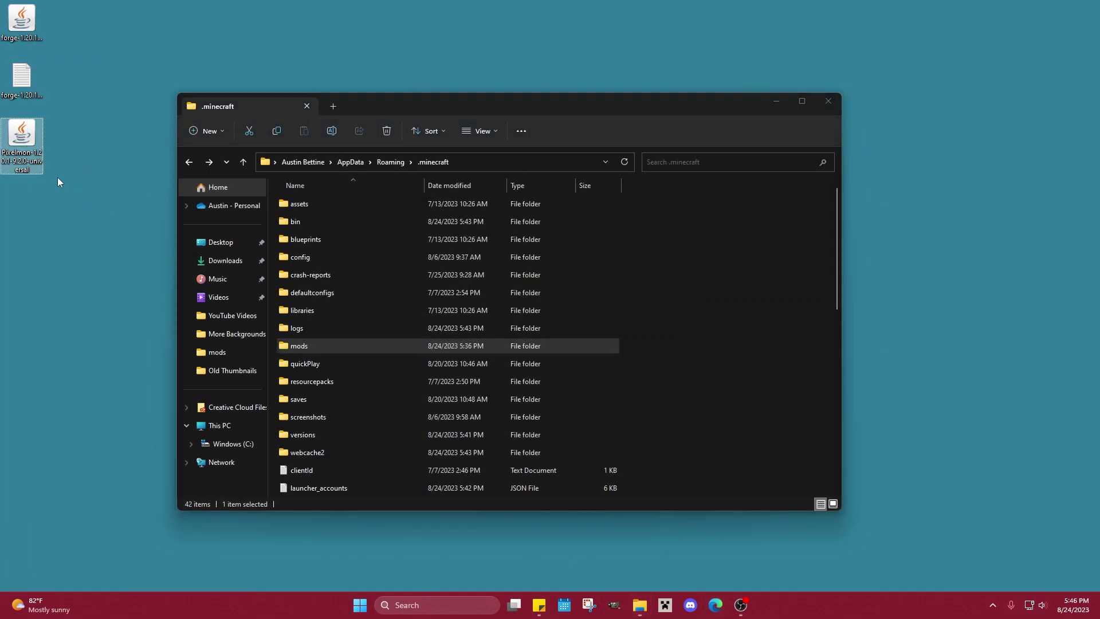
double_click(344, 340)
left_click_drag(23, 136, 499, 287)
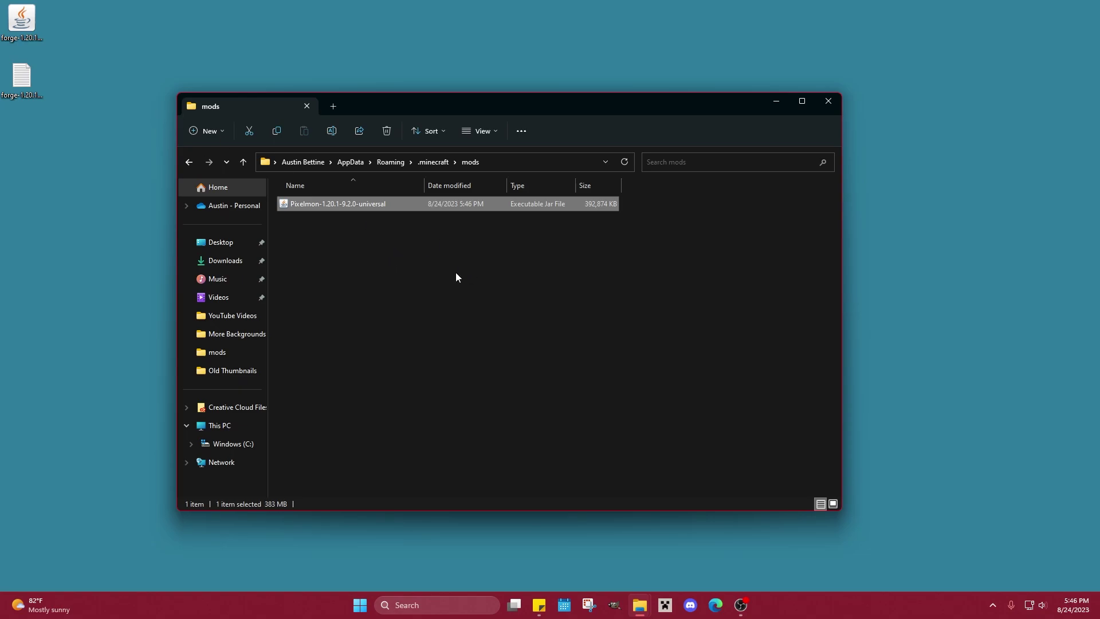
- Start the forge 1.20.1-forge-47.1.44 installation from the Minecraft Launcher and maximize the game window
left_click(675, 611)
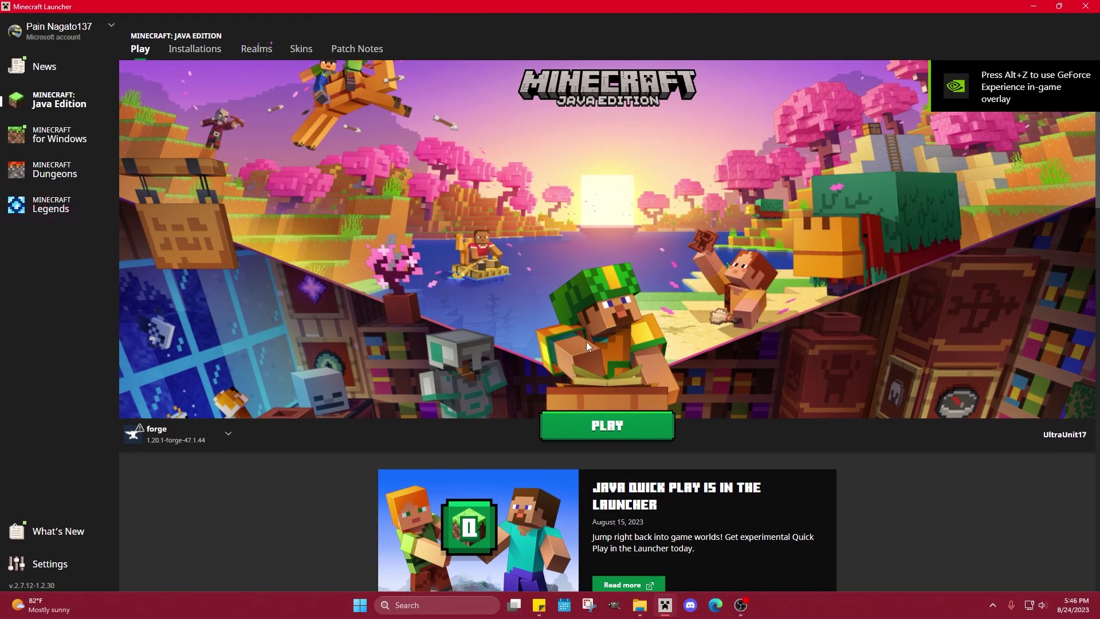
left_click(611, 423)
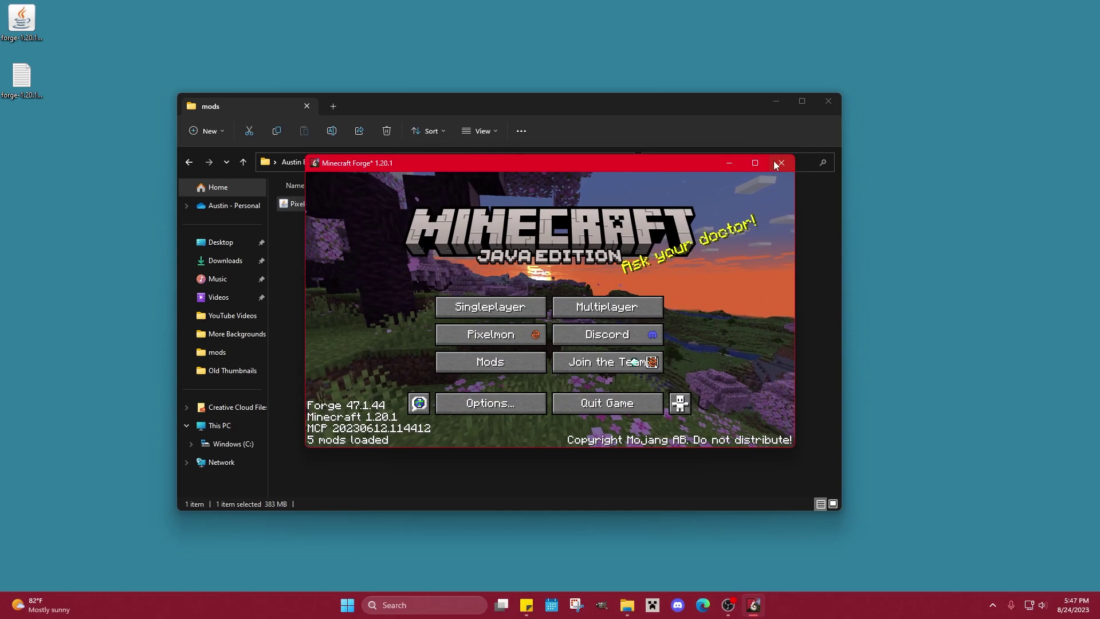
left_click(755, 163)
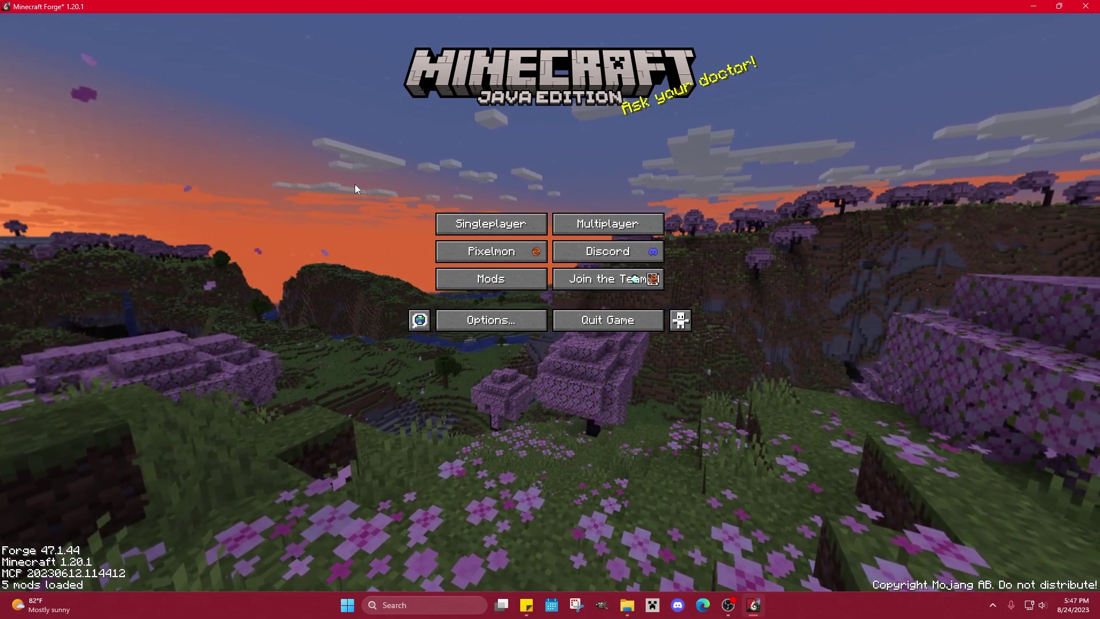
- Create a singleplayer world with the default settings and pick Quaxly as the starter Pokémon
left_click(480, 227)
left_click(658, 543)
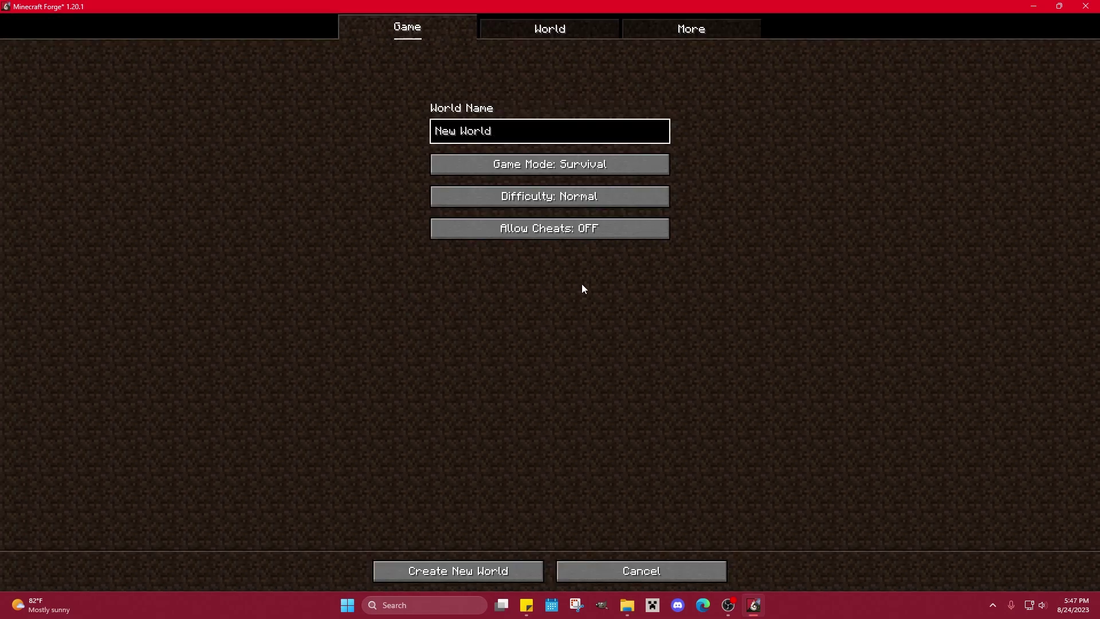
left_click(478, 574)
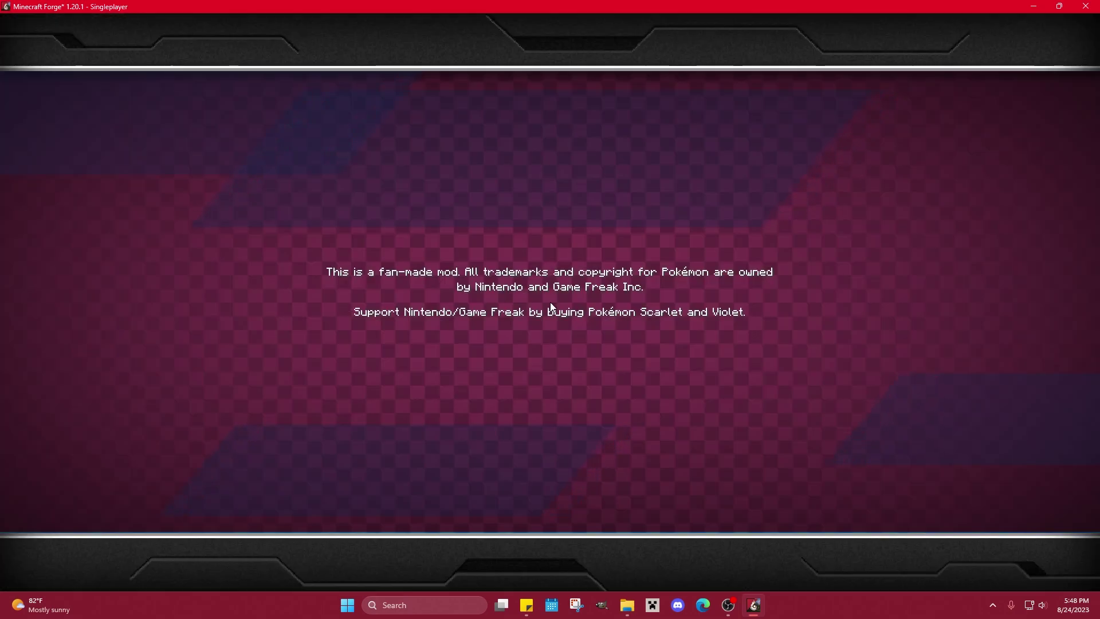
left_click(781, 314)
left_click(550, 432)
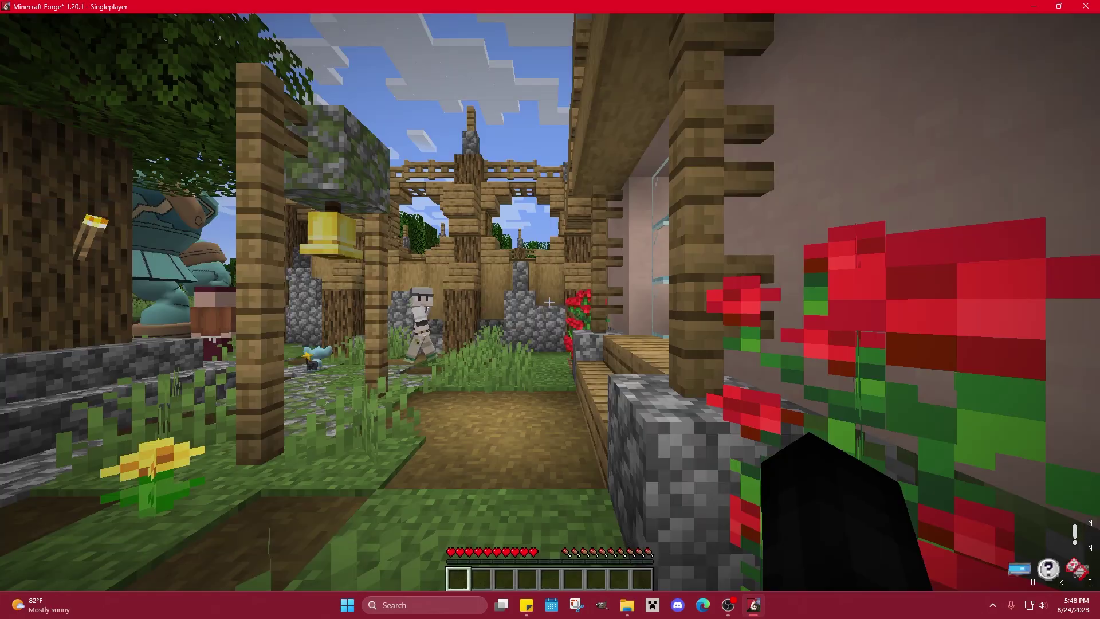
- Switch to the third-person view and walk around the village to look over the Pixelmon world
key("F5")
key("F5")
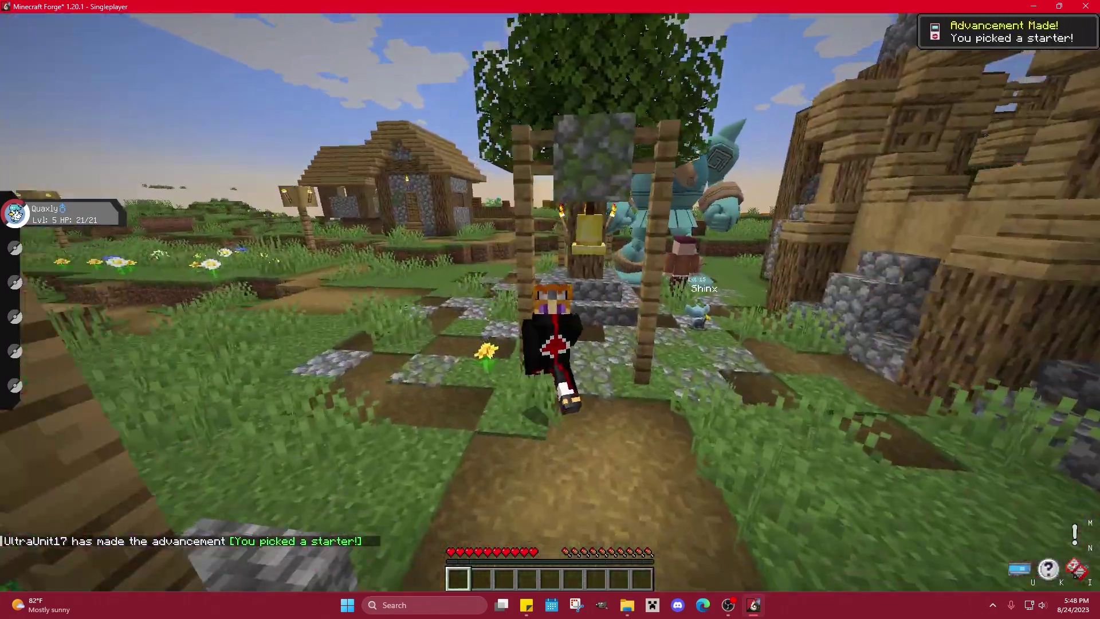
key("w")
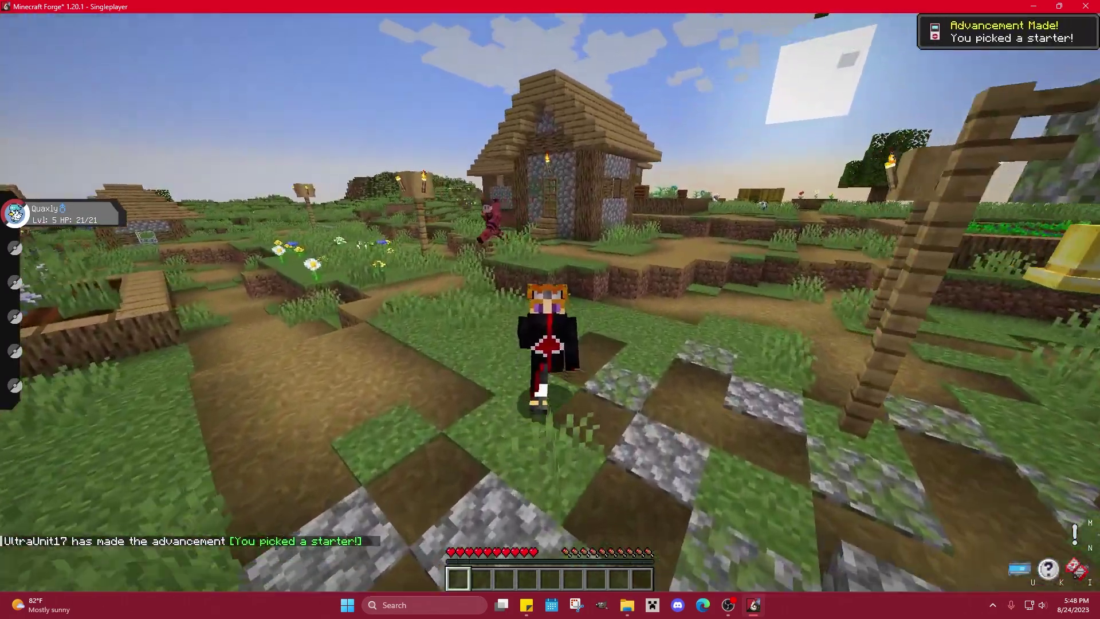
key("w")
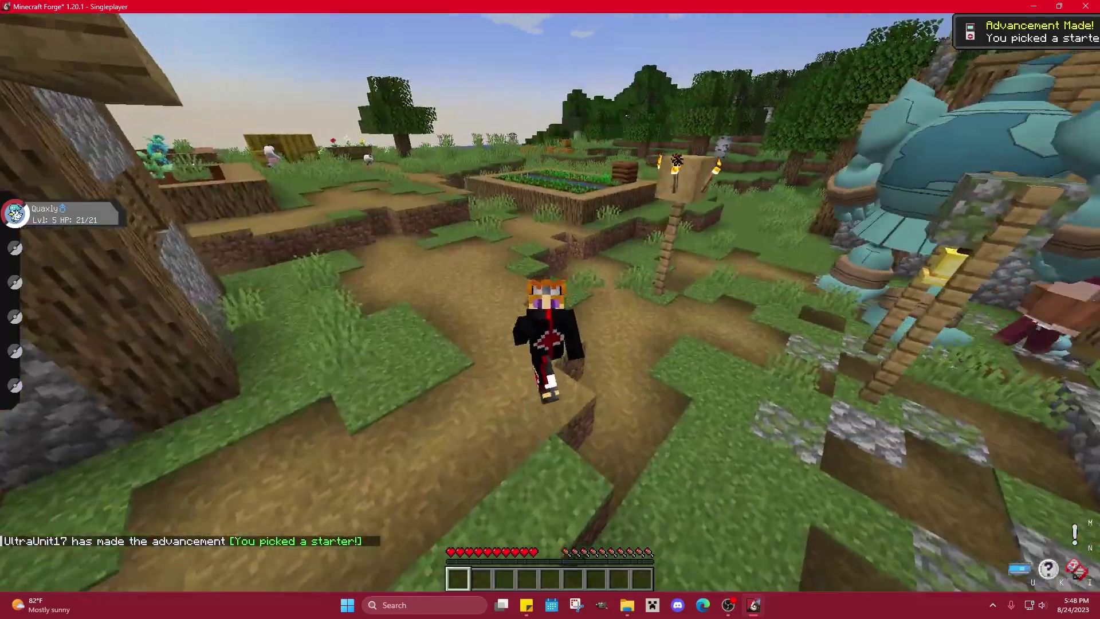
key("w")
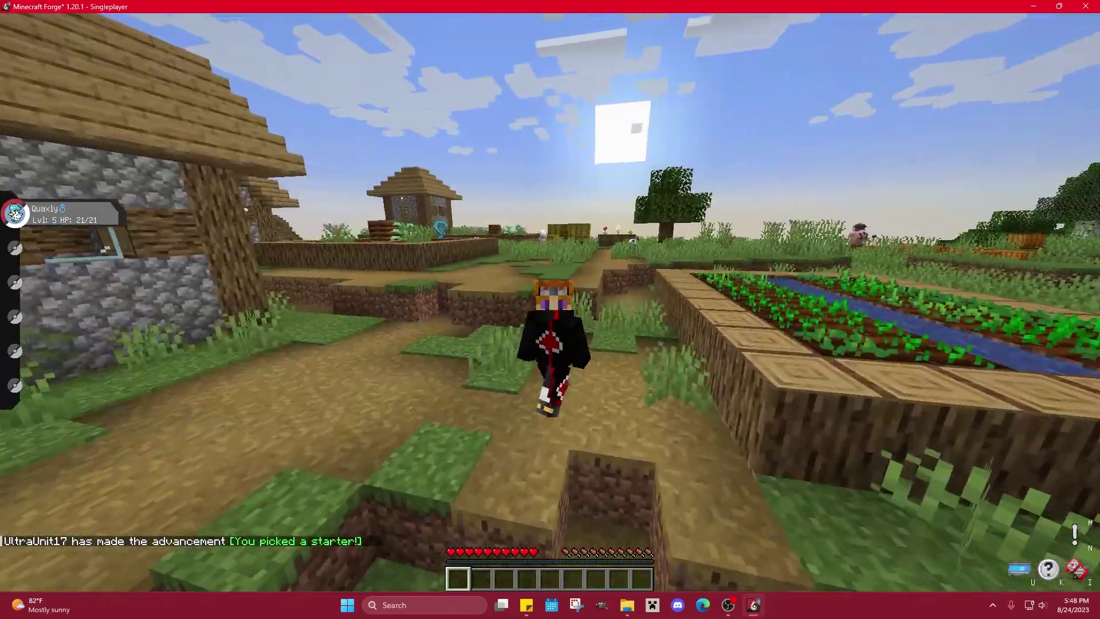
key("w")
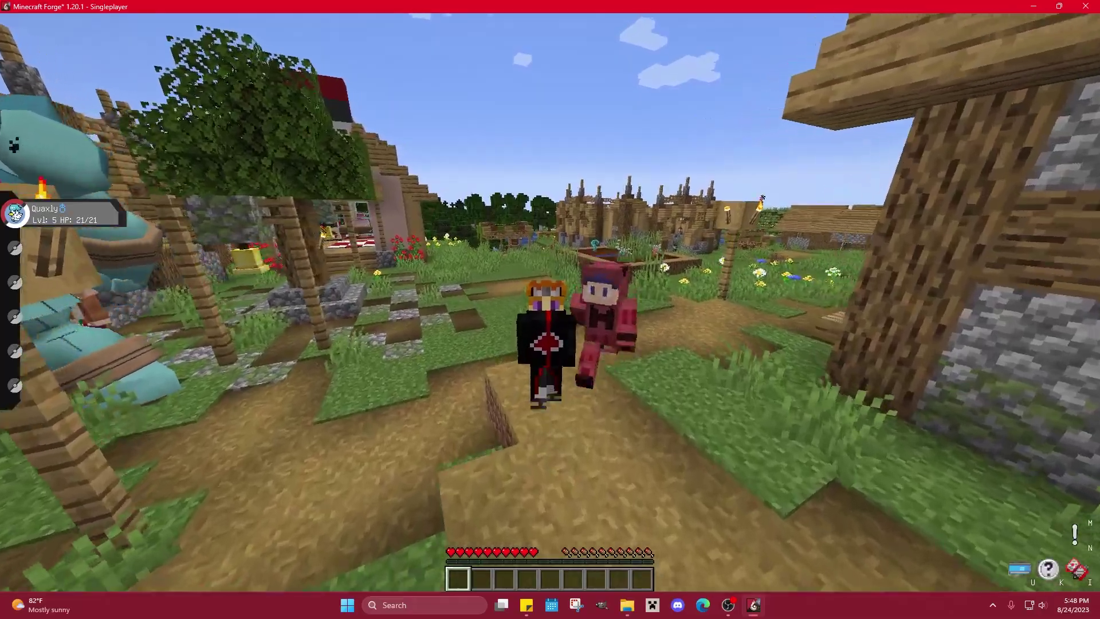
key("w")
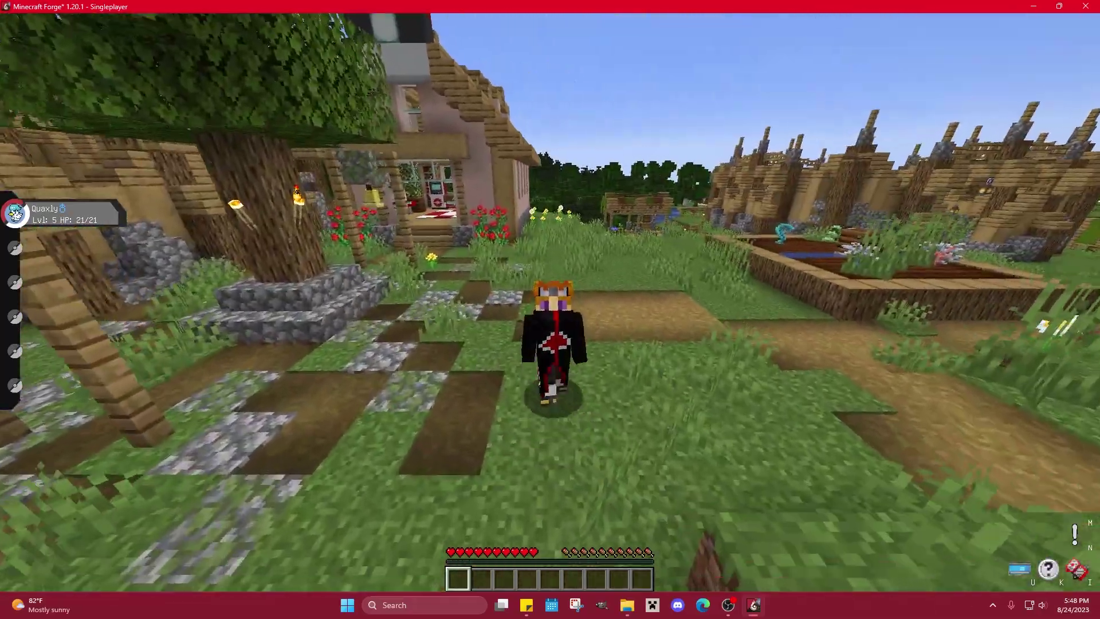
key("w")
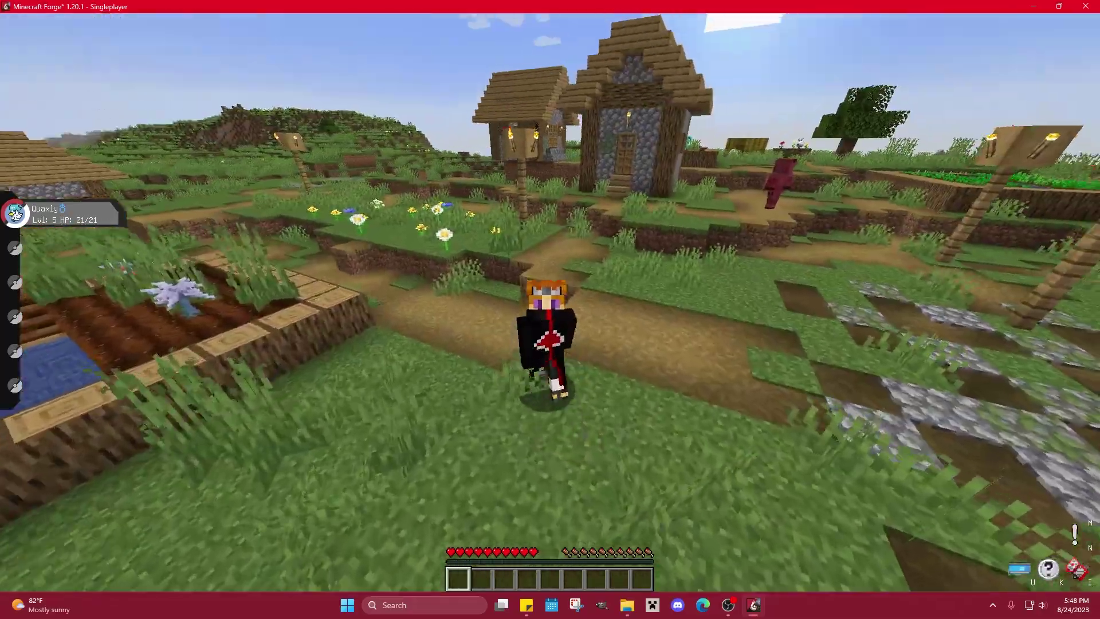
key("w")
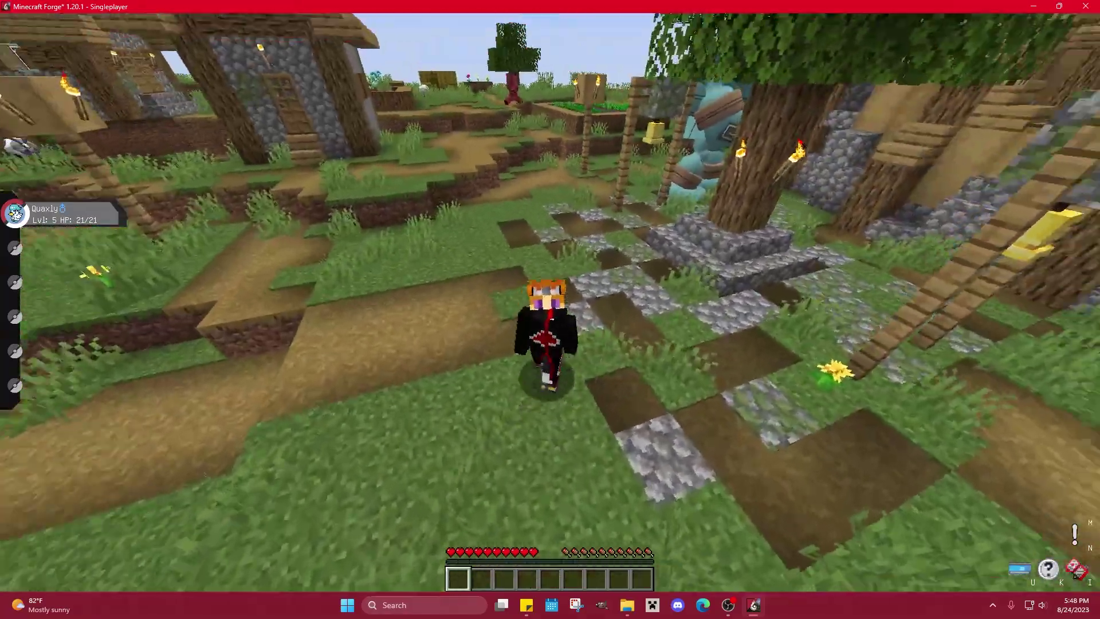
key("w")
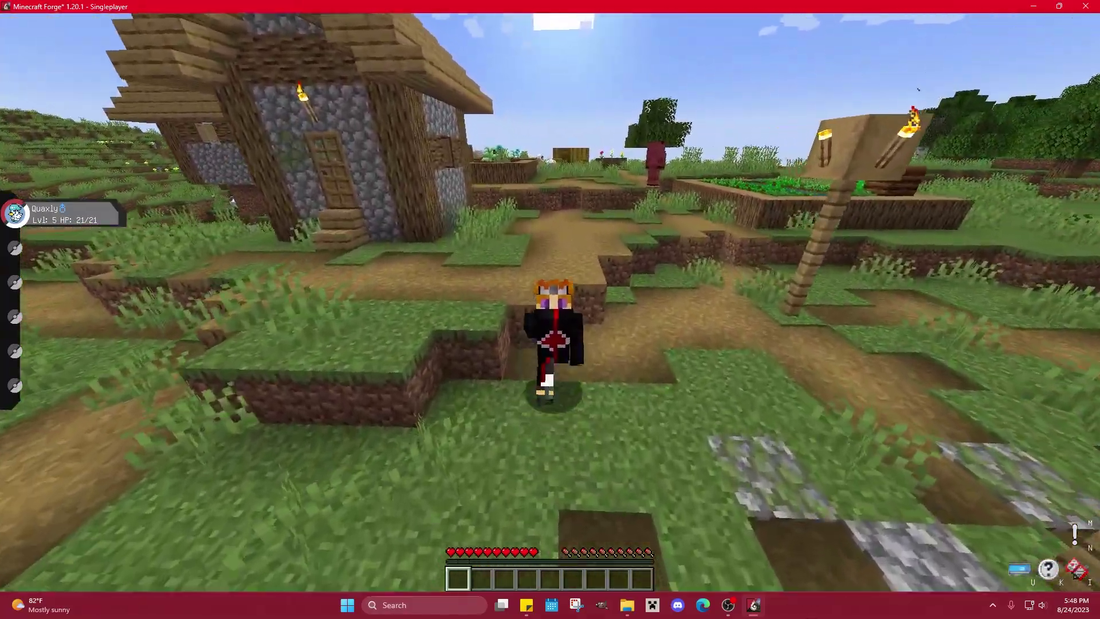
key("w")
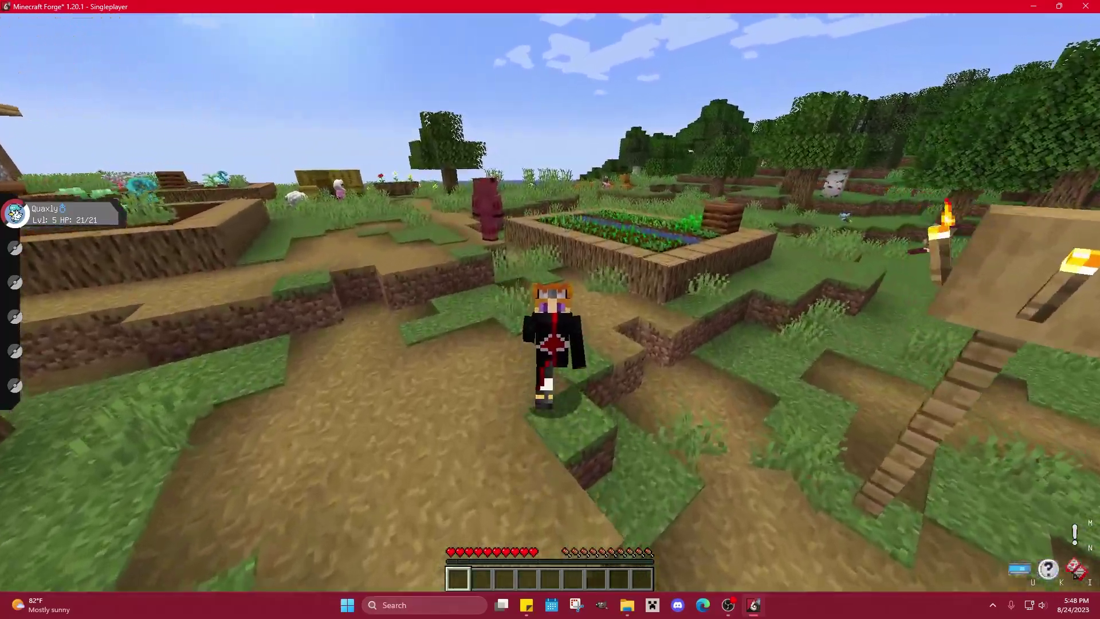
key("w")
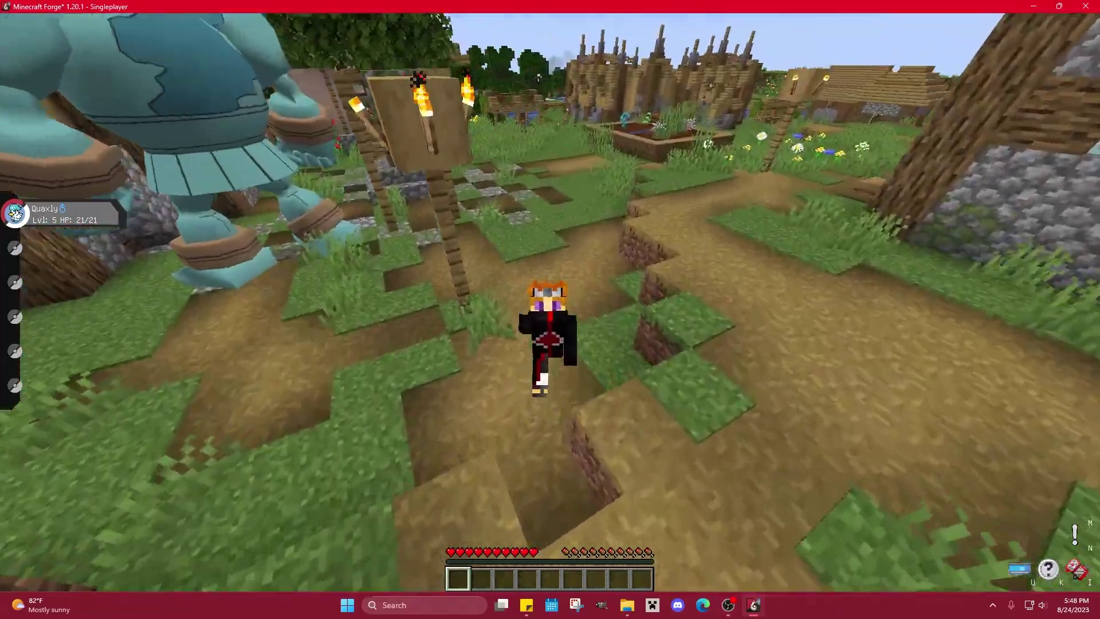
key("w")
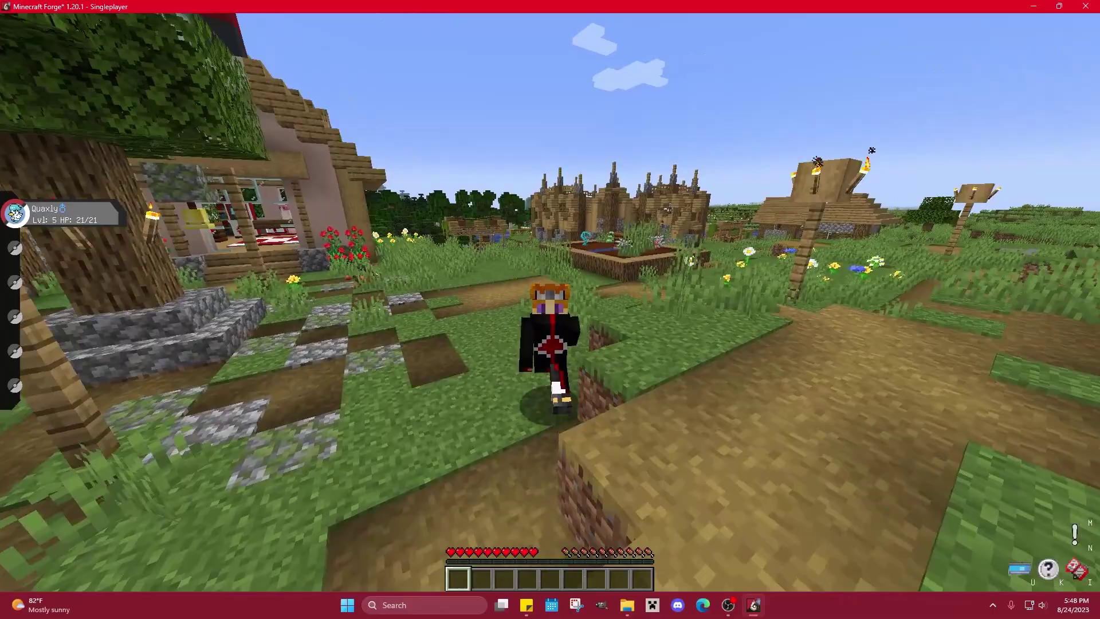
key("w")
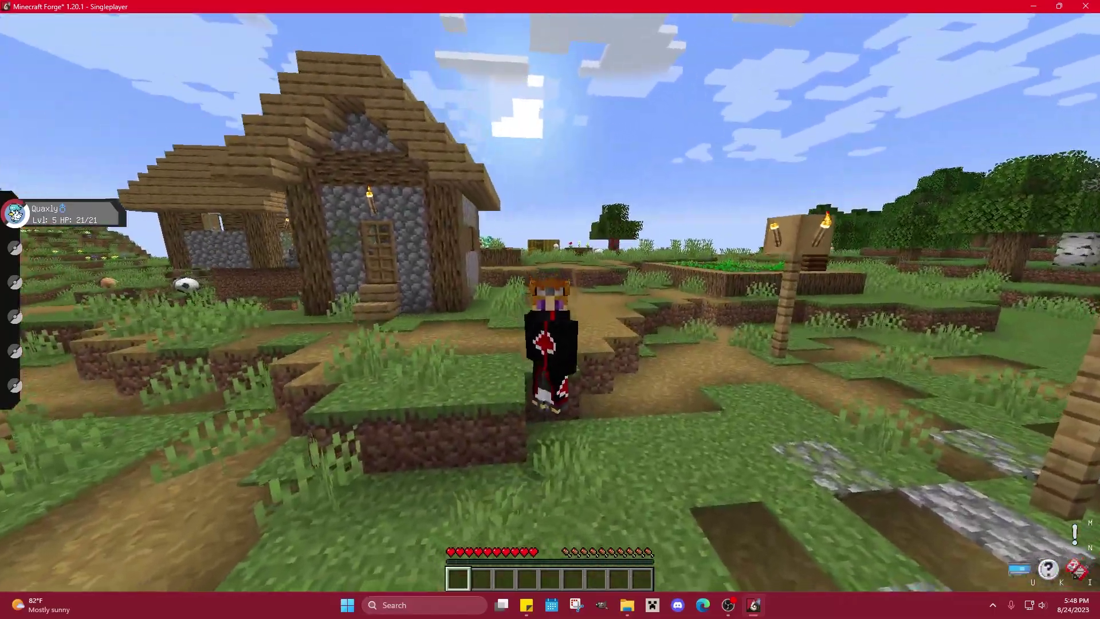
key("w")
key("w")
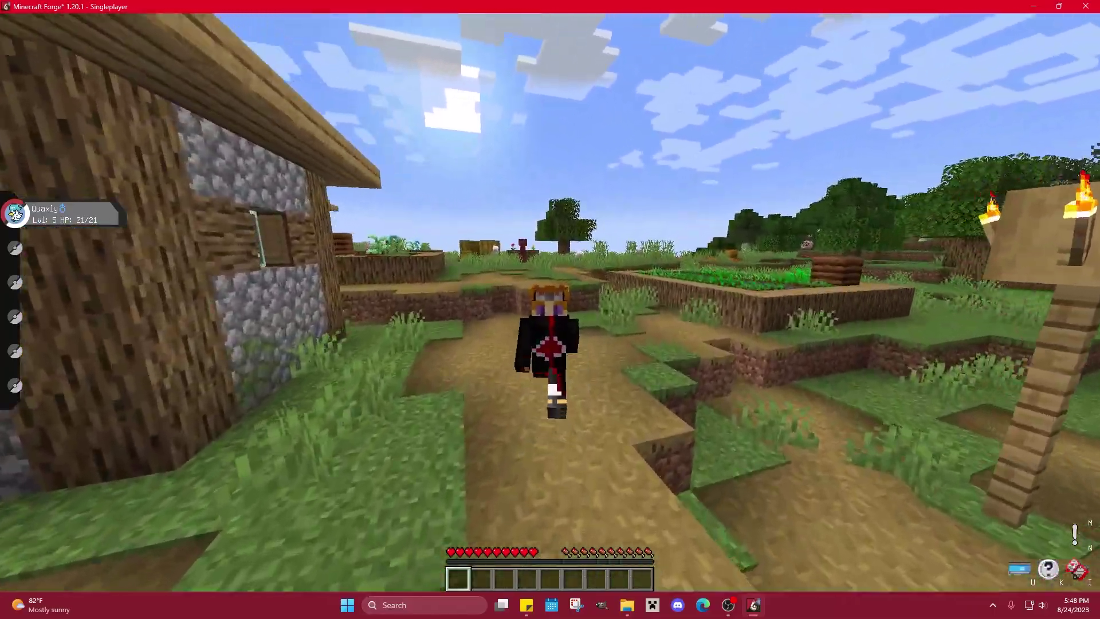
key("w")
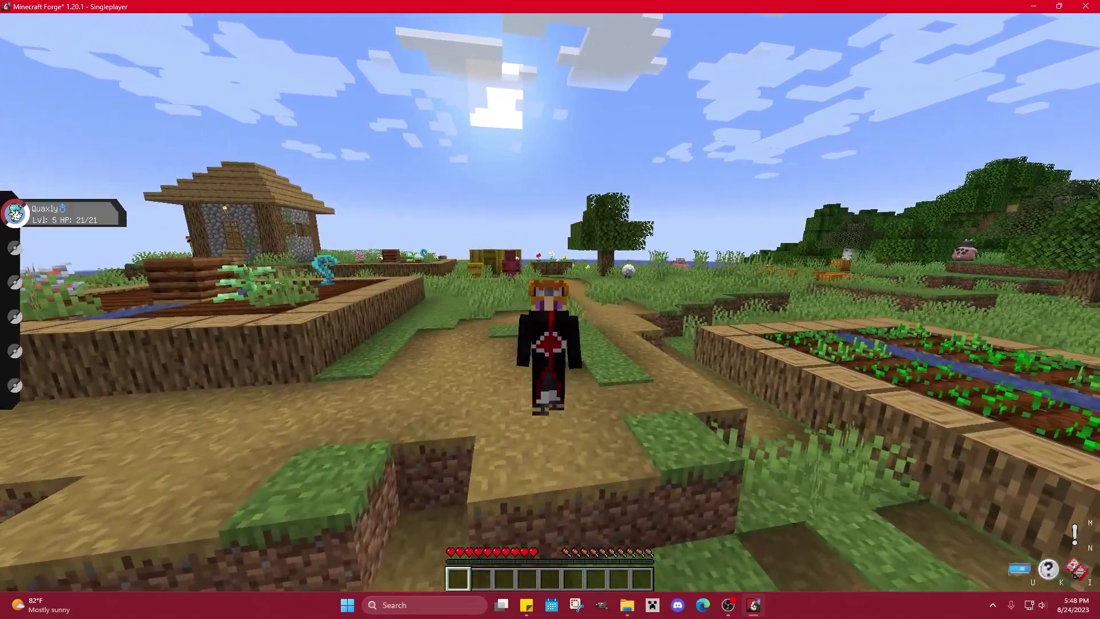